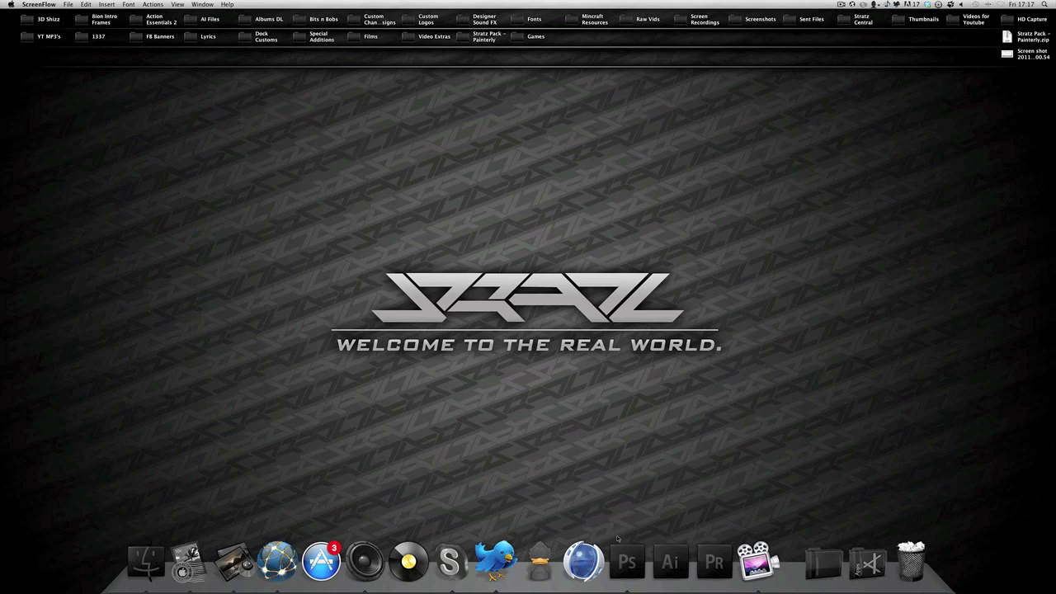
Step: Switch to Photoshop and look over the Top Bar Module layer of the channel layout template at 100% zoom
{"action": "left_click", "coordinate": [627, 561]}
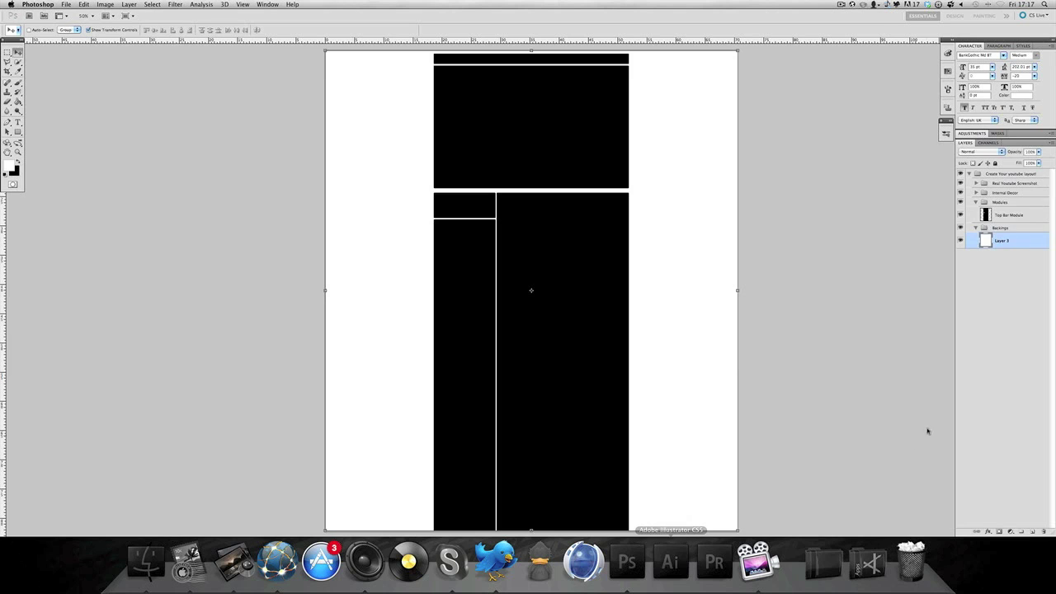
{"action": "left_click", "coordinate": [968, 374]}
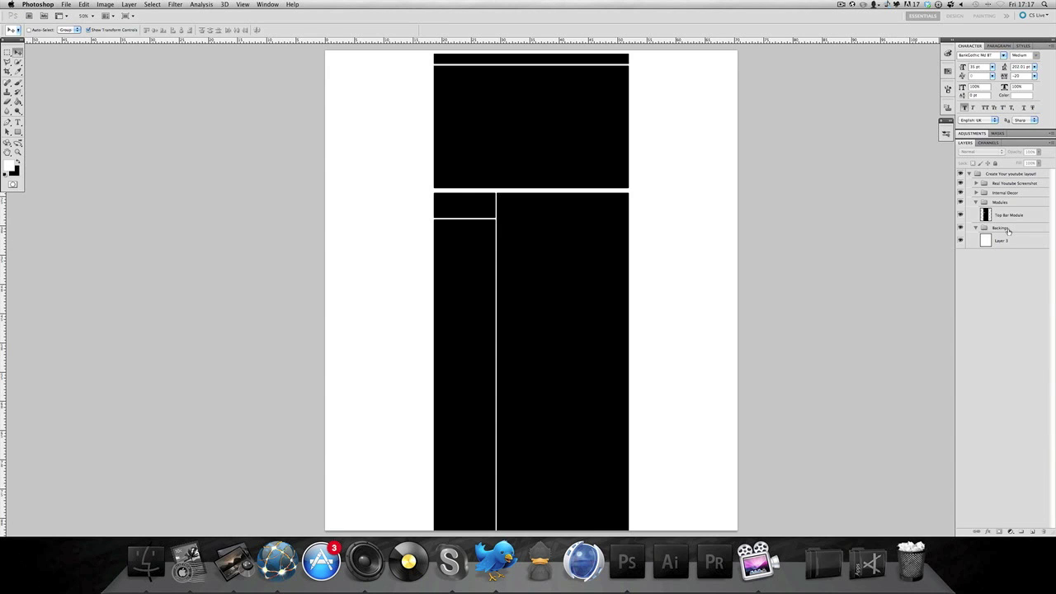
{"action": "left_click", "coordinate": [999, 216]}
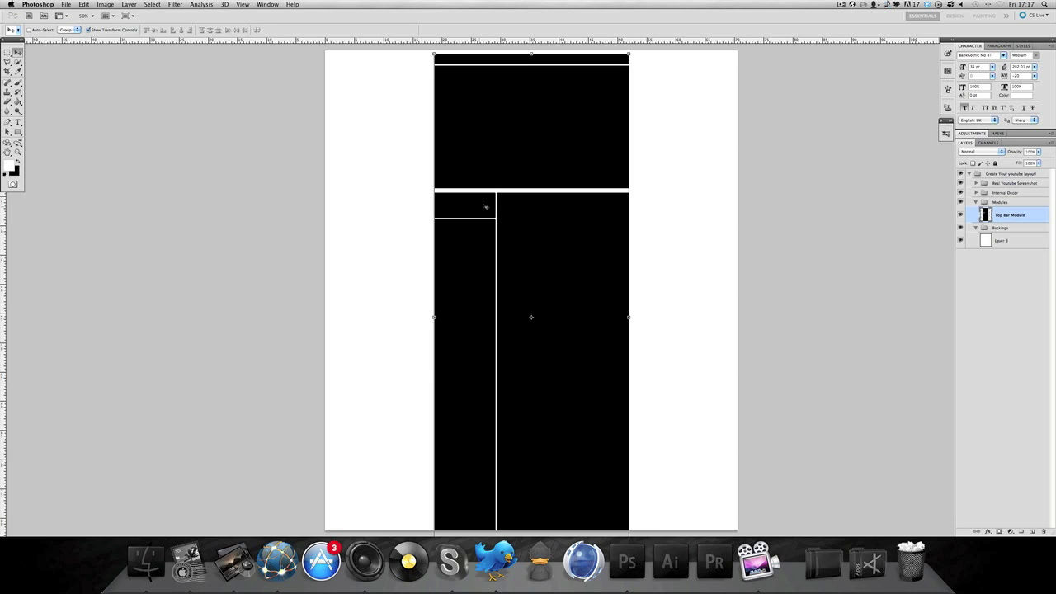
{"action": "left_click", "coordinate": [18, 153]}
{"action": "left_click", "coordinate": [182, 30]}
{"action": "scroll", "coordinate": [375, 132], "scroll_direction": "up", "scroll_amount": 10}
{"action": "scroll", "coordinate": [376, 132], "scroll_direction": "right", "scroll_amount": 4}
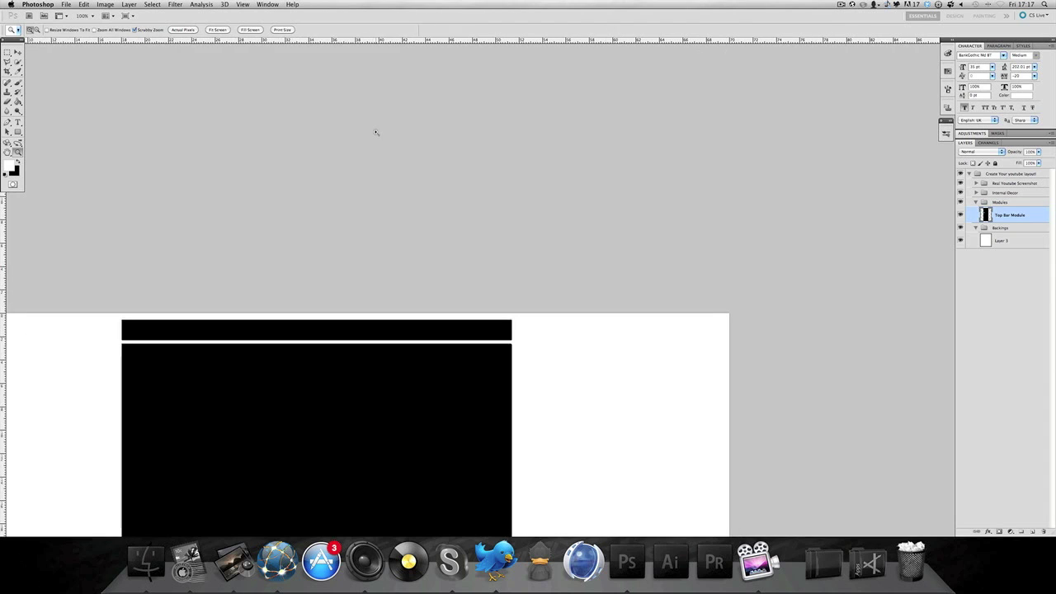
{"action": "scroll", "coordinate": [375, 132], "scroll_direction": "left", "scroll_amount": 5}
{"action": "scroll", "coordinate": [376, 136], "scroll_direction": "down", "scroll_amount": 6}
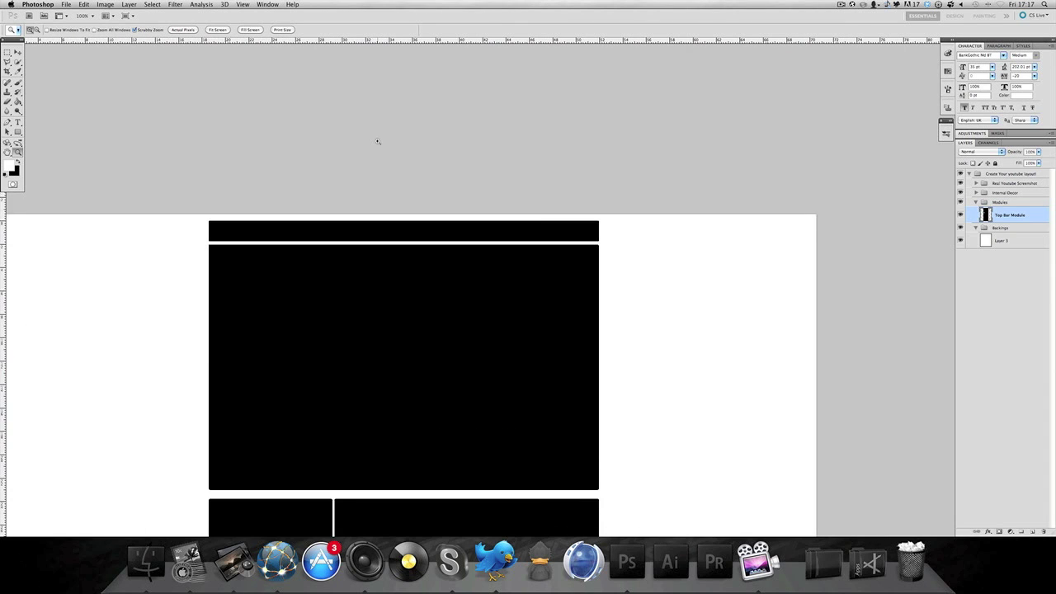
{"action": "scroll", "coordinate": [377, 141], "scroll_direction": "down", "scroll_amount": 5}
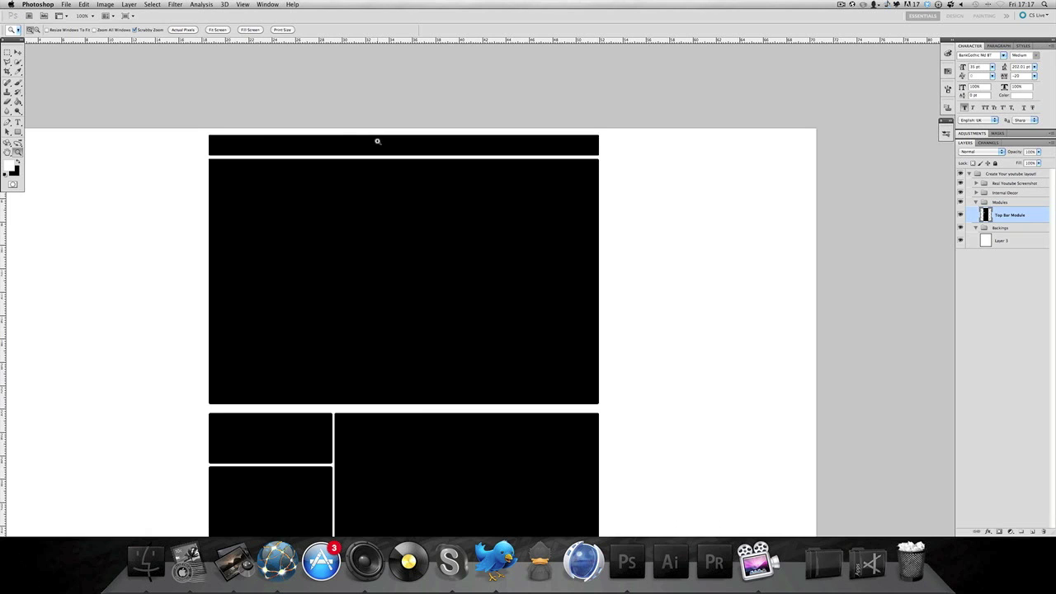
Step: Select the white Layer 3 in the Backings group as the layer to work on
{"action": "left_click", "coordinate": [17, 51]}
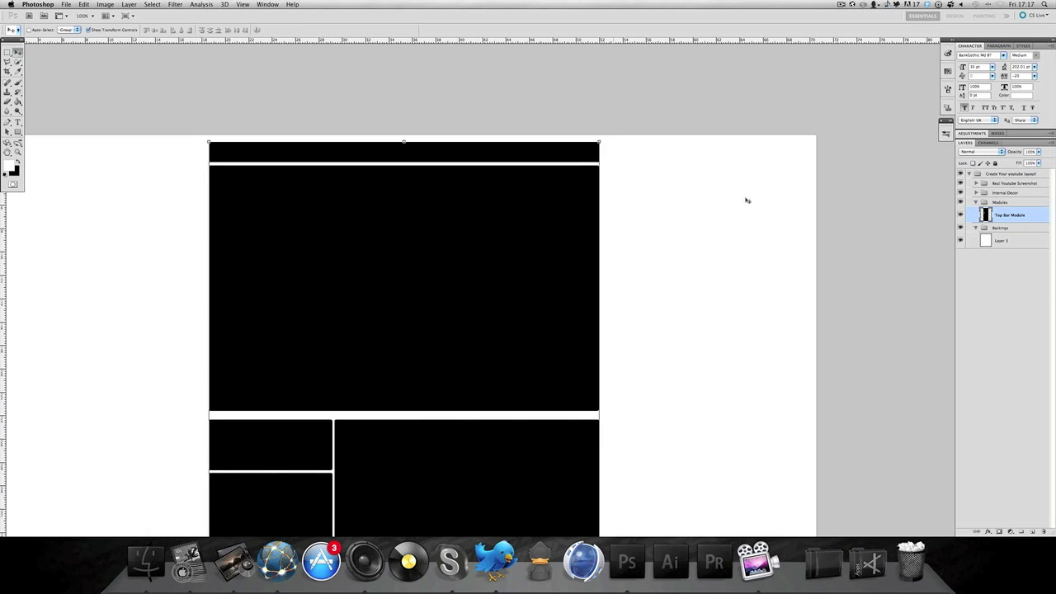
{"action": "left_click", "coordinate": [1002, 241]}
{"action": "scroll", "coordinate": [658, 314], "scroll_direction": "left", "scroll_amount": 1}
{"action": "scroll", "coordinate": [659, 317], "scroll_direction": "down", "scroll_amount": 2}
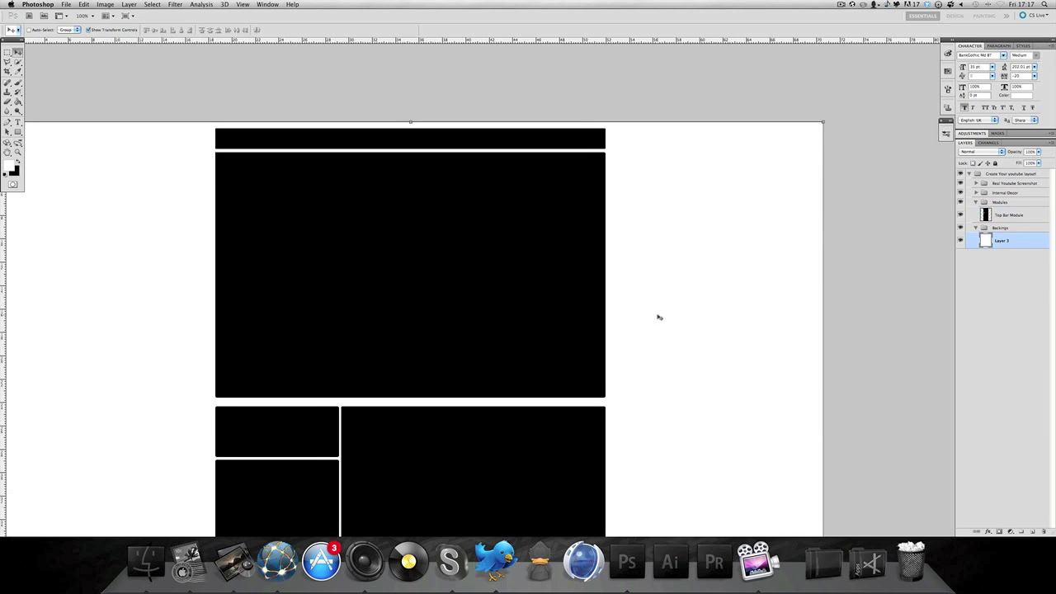
{"action": "scroll", "coordinate": [656, 315], "scroll_direction": "left", "scroll_amount": 3}
{"action": "scroll", "coordinate": [656, 315], "scroll_direction": "down", "scroll_amount": 1}
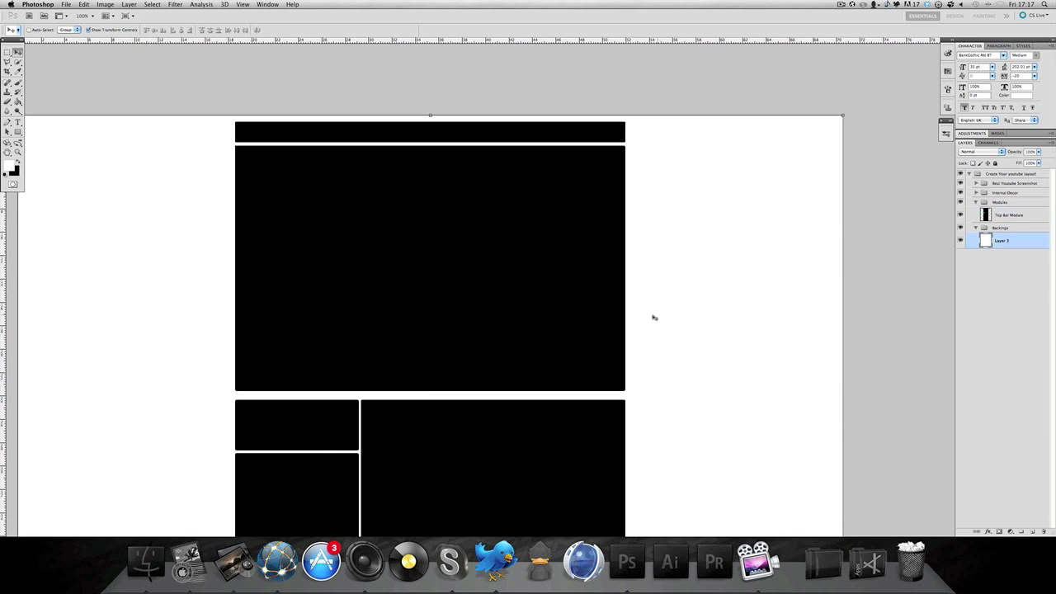
Step: Set the foreground colour to green #4bb100
{"action": "left_click", "coordinate": [8, 166]}
{"action": "mouse_move", "coordinate": [855, 385]}
{"action": "left_mouse_down"}
{"action": "mouse_move", "coordinate": [904, 392]}
{"action": "mouse_move", "coordinate": [905, 363]}
{"action": "mouse_move", "coordinate": [904, 420]}
{"action": "mouse_move", "coordinate": [890, 405]}
{"action": "mouse_move", "coordinate": [926, 365]}
{"action": "mouse_move", "coordinate": [935, 376]}
{"action": "left_mouse_up"}
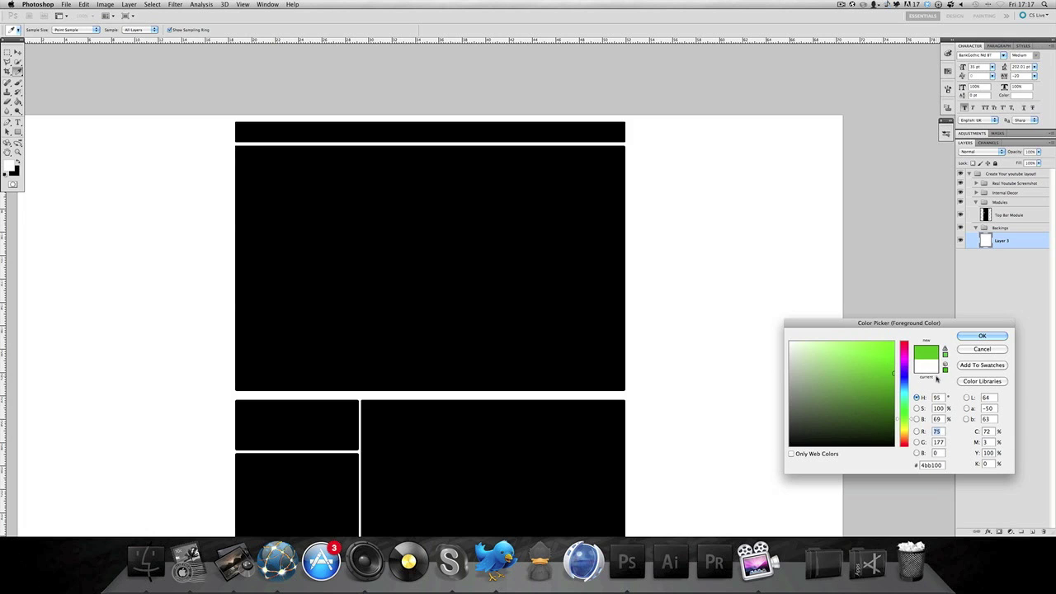
{"action": "left_click", "coordinate": [976, 337]}
{"action": "key", "text": "v"}
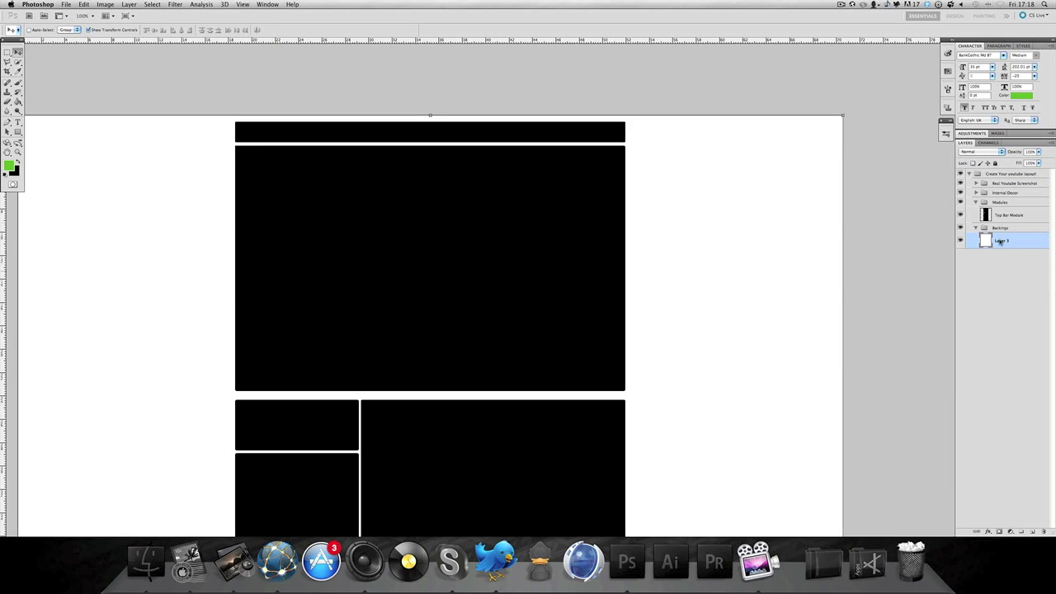
Step: Change the foreground colour to a brighter green, #64b800
{"action": "left_click", "coordinate": [9, 166]}
{"action": "left_click", "coordinate": [904, 359]}
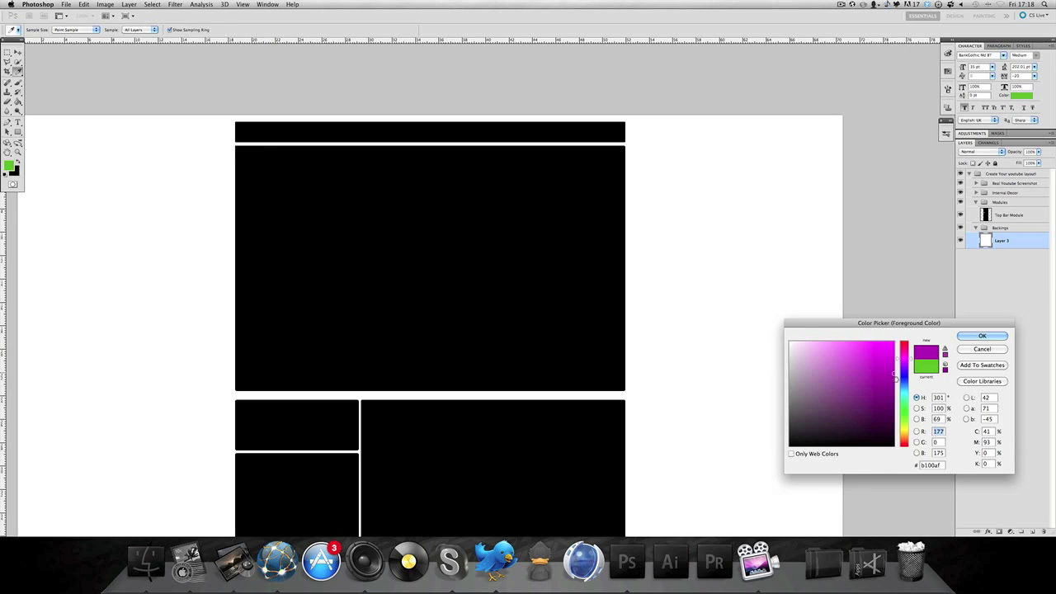
{"action": "left_click_drag", "start_coordinate": [899, 384], "coordinate": [900, 420]}
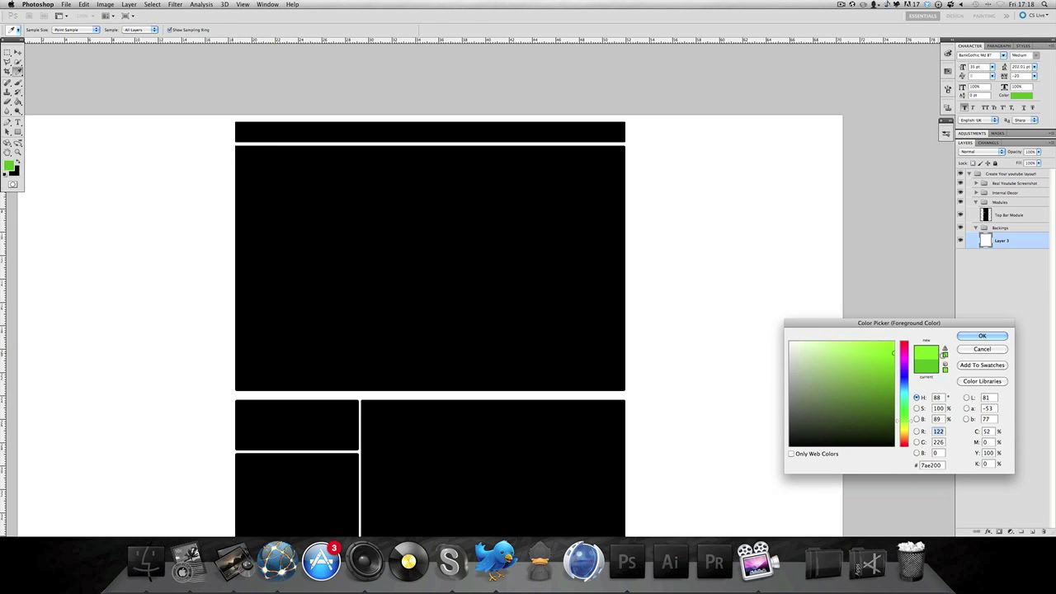
{"action": "left_click", "coordinate": [945, 358]}
{"action": "left_click_drag", "start_coordinate": [862, 388], "coordinate": [935, 370]}
{"action": "left_click", "coordinate": [980, 335]}
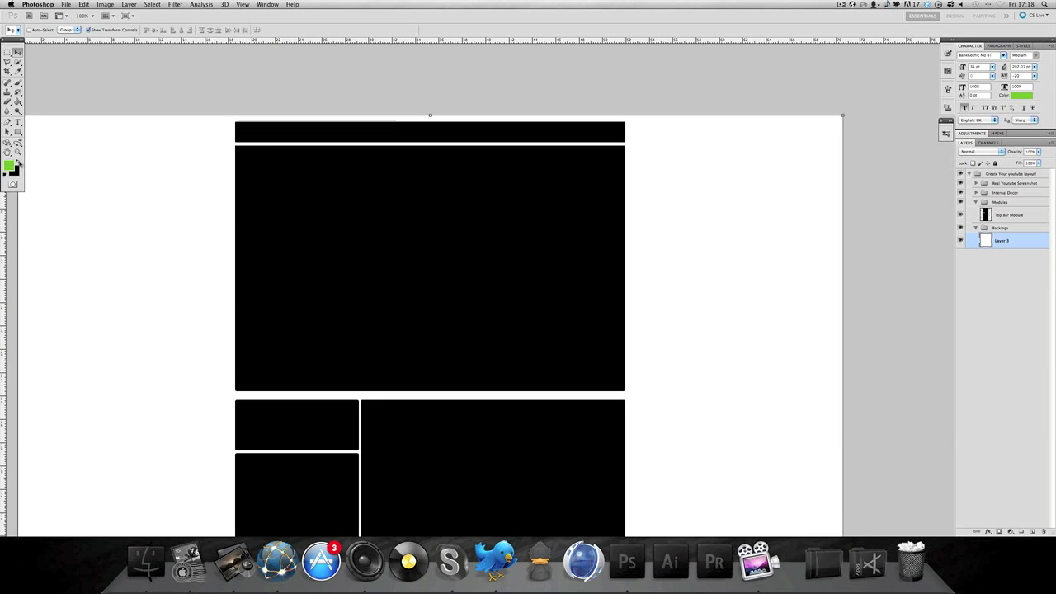
Step: Swap the foreground and background colours and change the black swatch to a dark green
{"action": "left_click", "coordinate": [17, 161]}
{"action": "left_click", "coordinate": [11, 165]}
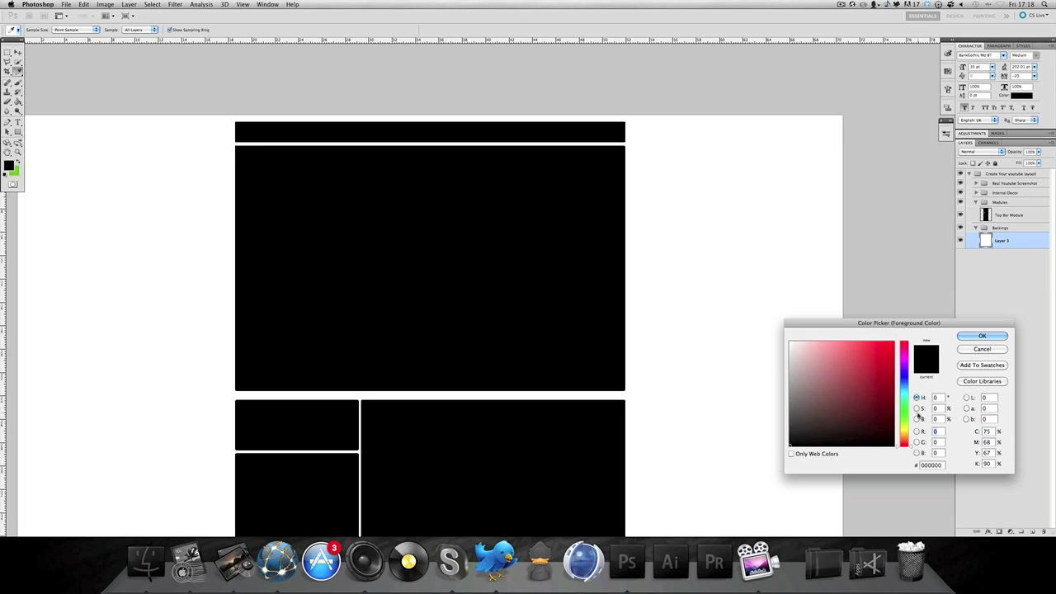
{"action": "left_click", "coordinate": [903, 413]}
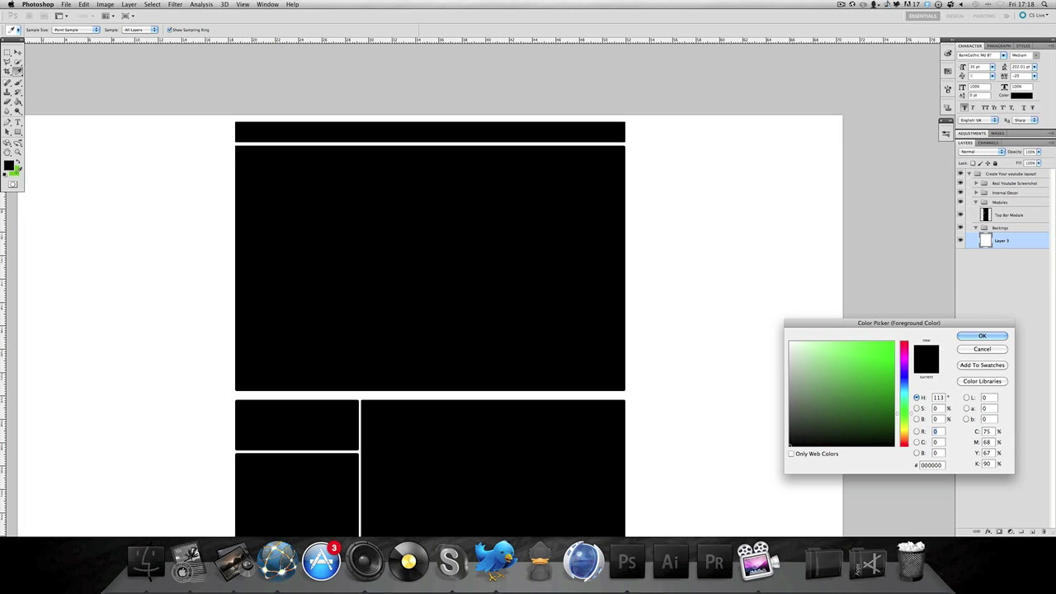
{"action": "left_click", "coordinate": [18, 169]}
{"action": "left_click_drag", "start_coordinate": [892, 393], "coordinate": [973, 412]}
{"action": "left_click", "coordinate": [983, 336]}
{"action": "key", "text": "v"}
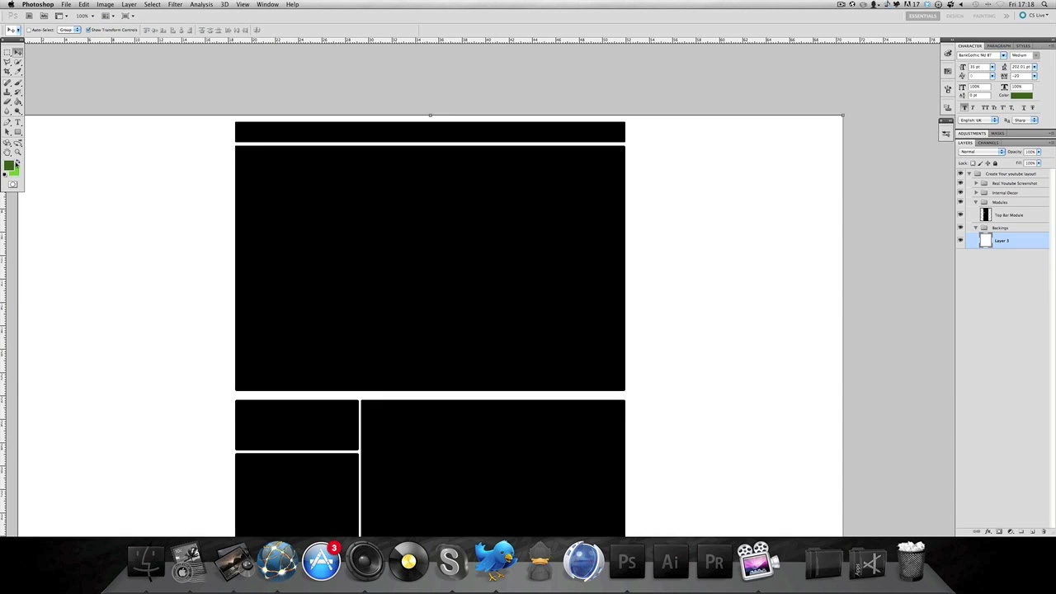
Step: Darken the dark green swatch further, keeping bright green as the foreground and dark green as the background colour
{"action": "key", "text": "x"}
{"action": "left_click", "coordinate": [17, 162]}
{"action": "left_click", "coordinate": [9, 166]}
{"action": "left_click_drag", "start_coordinate": [876, 416], "coordinate": [921, 422]}
{"action": "left_click", "coordinate": [983, 336]}
{"action": "key", "text": "x"}
Step: Fill Layer 3 with a radial gradient running from bright green at the page centre to dark green beyond the upper-left corner
{"action": "left_click", "coordinate": [17, 101]}
{"action": "left_click", "coordinate": [18, 101]}
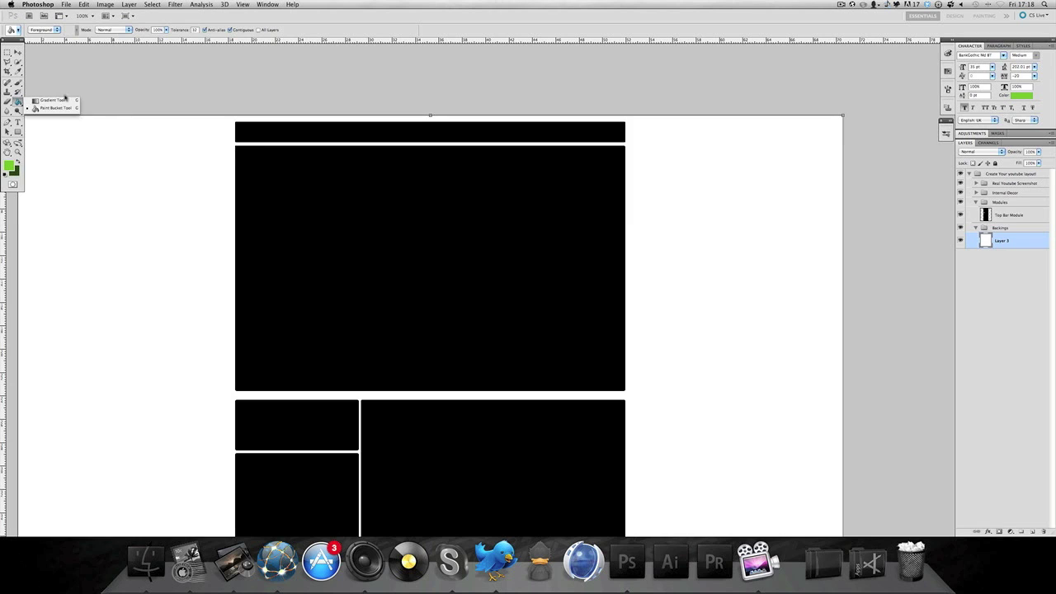
{"action": "left_click", "coordinate": [51, 100]}
{"action": "left_click", "coordinate": [83, 30]}
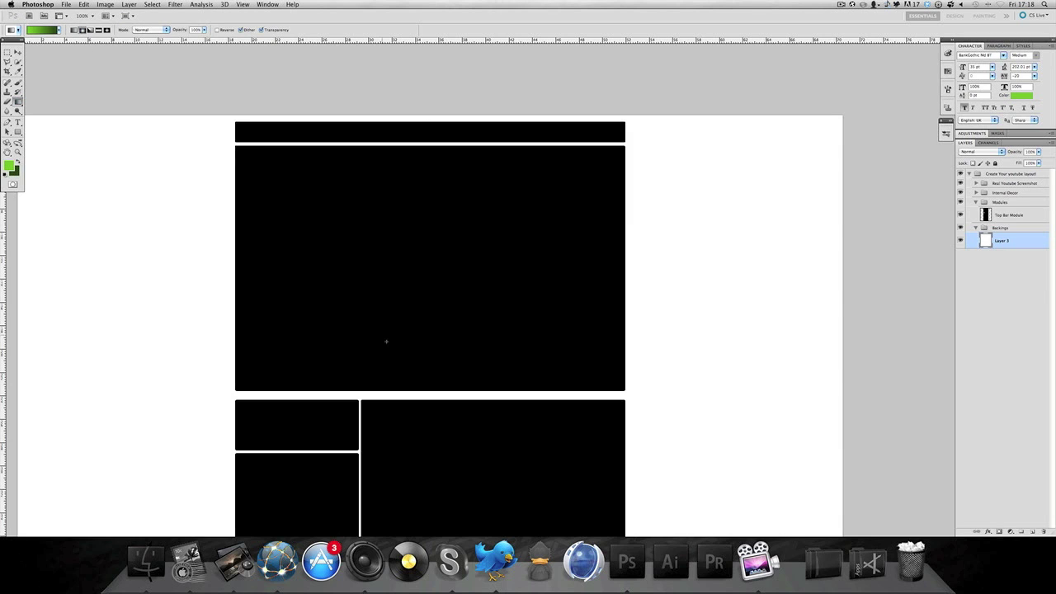
{"action": "left_click_drag", "start_coordinate": [426, 395], "coordinate": [23, 68]}
{"action": "left_click", "coordinate": [17, 52]}
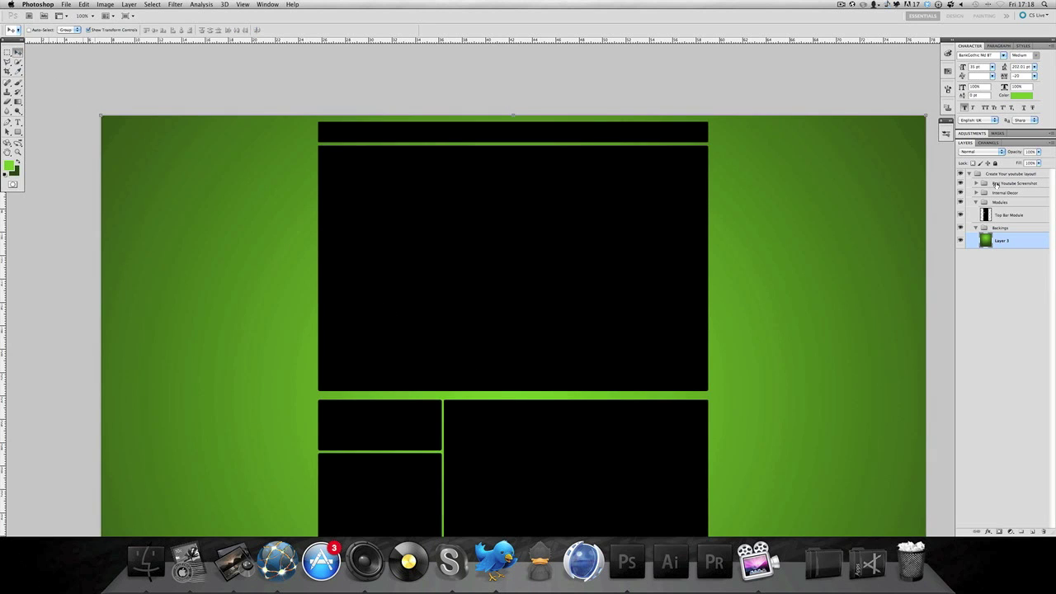
Step: Darken the gradient with a Brightness/Contrast adjustment of brightness -53 and contrast 100, and merge it down into Layer 3
{"action": "left_click", "coordinate": [980, 134]}
{"action": "left_click", "coordinate": [981, 158]}
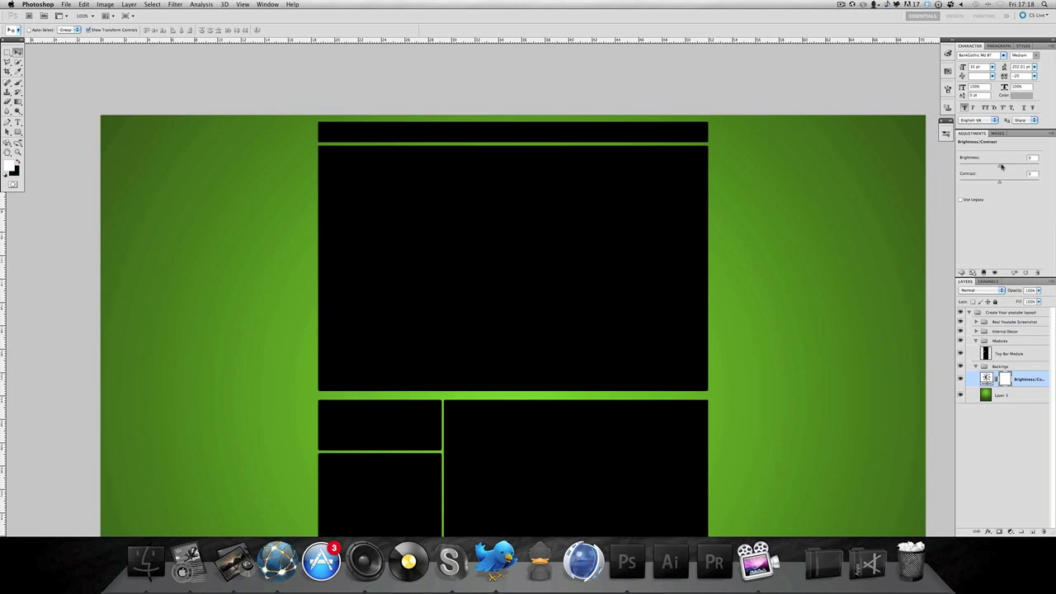
{"action": "left_click_drag", "start_coordinate": [1000, 167], "coordinate": [1055, 185]}
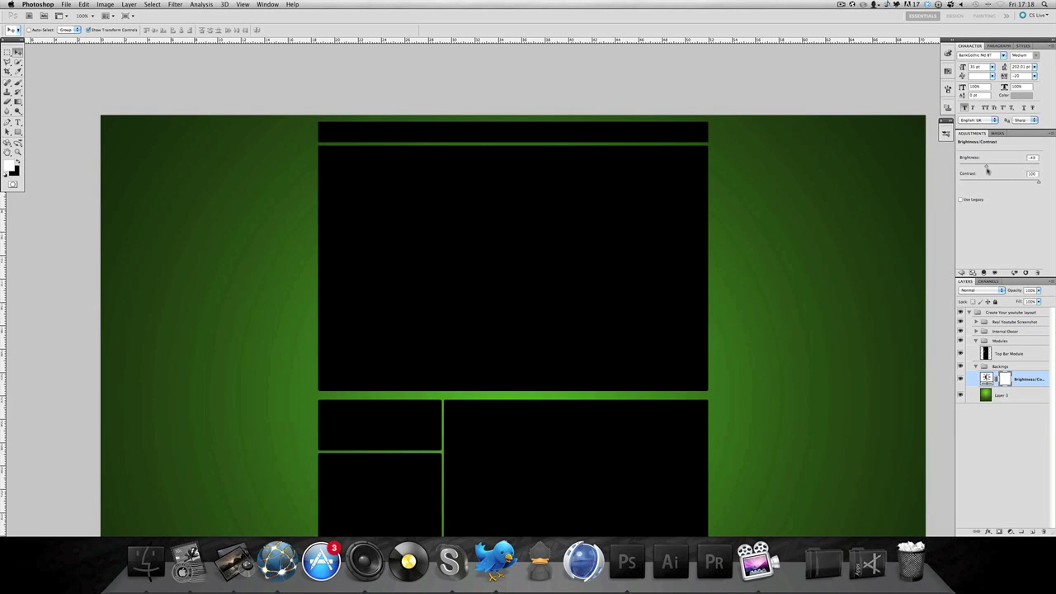
{"action": "mouse_move", "coordinate": [987, 170]}
{"action": "left_mouse_down"}
{"action": "mouse_move", "coordinate": [1001, 168]}
{"action": "mouse_move", "coordinate": [985, 168]}
{"action": "left_mouse_up"}
{"action": "right_click", "coordinate": [1029, 382]}
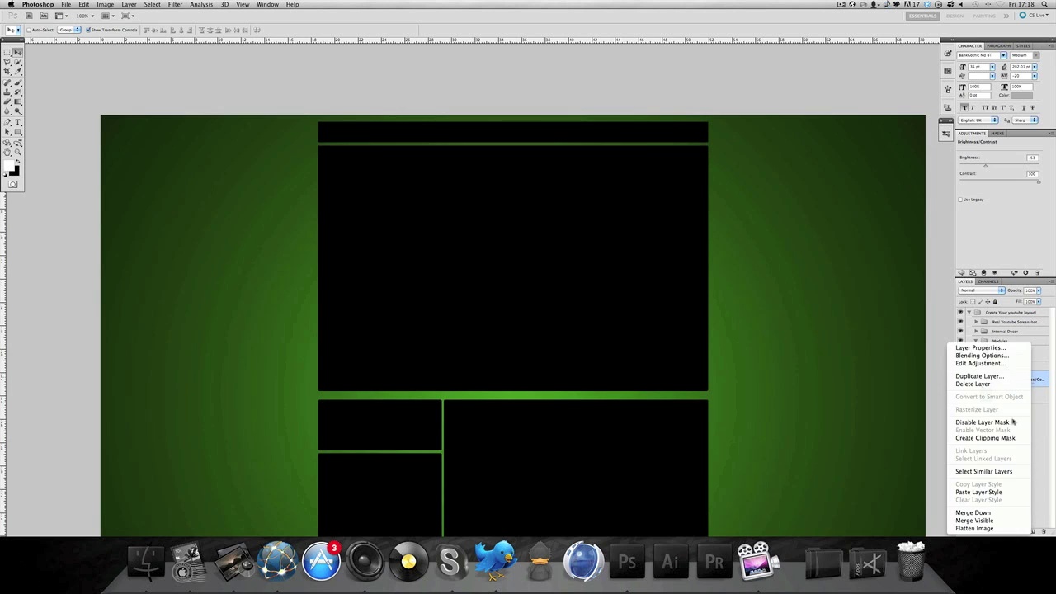
{"action": "left_click", "coordinate": [982, 513]}
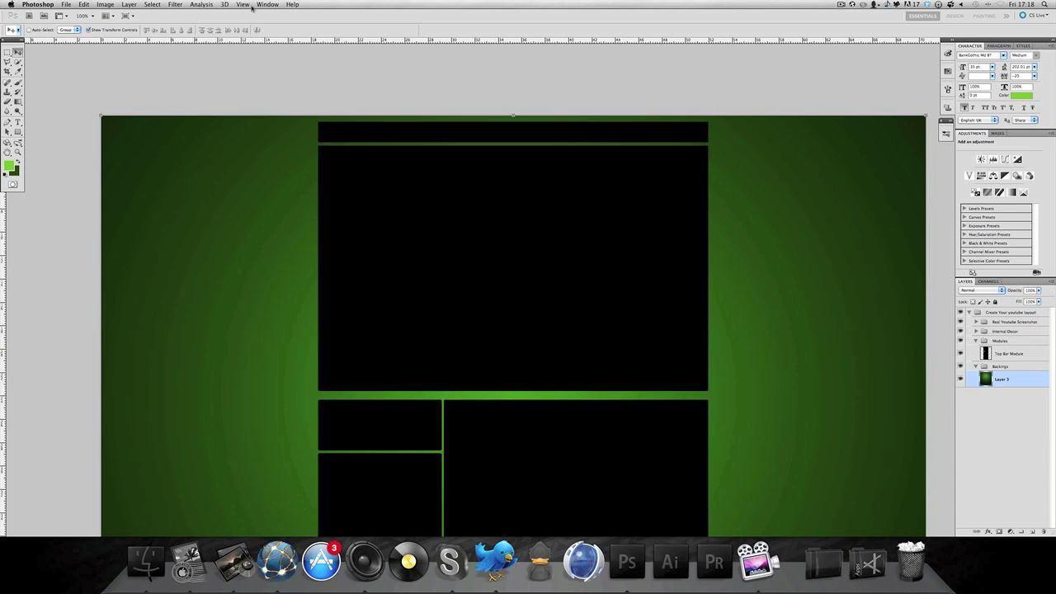
Step: Apply the Spatter brush-strokes filter to the green gradient on Layer 3
{"action": "left_click", "coordinate": [178, 5]}
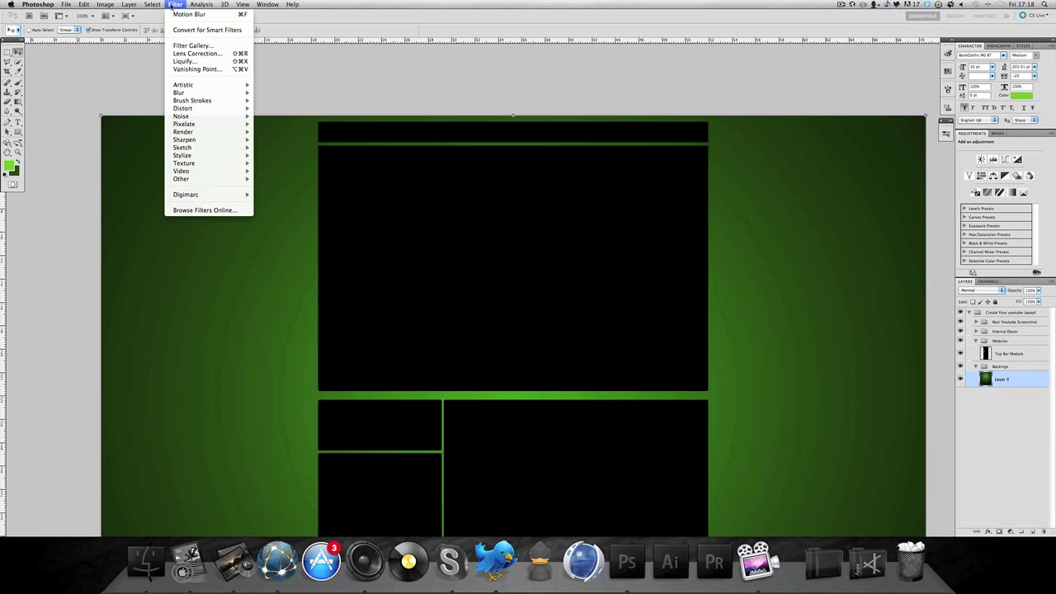
{"action": "mouse_move", "coordinate": [180, 98]}
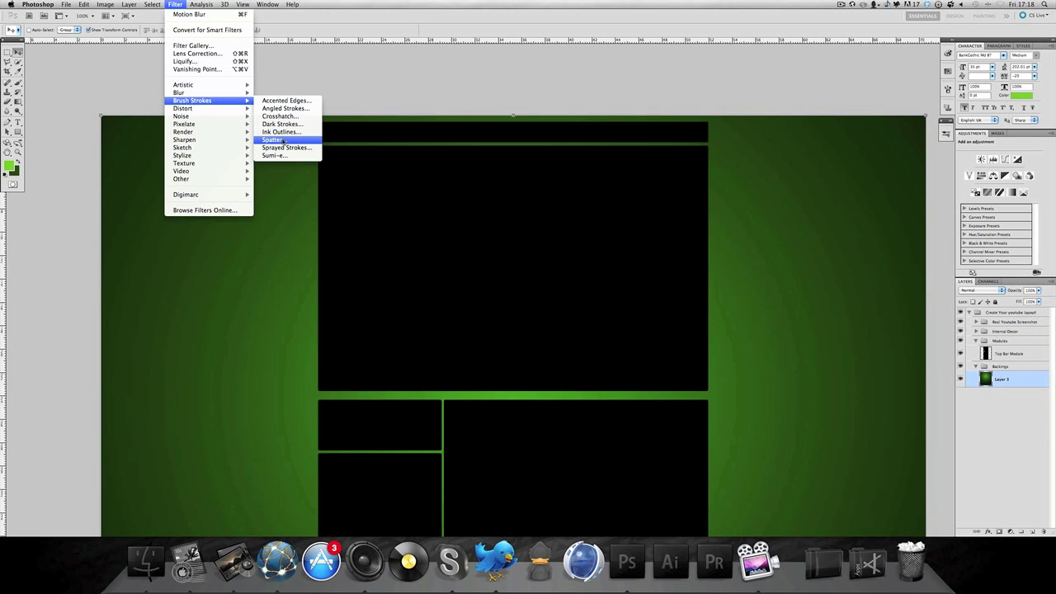
{"action": "left_click", "coordinate": [272, 140]}
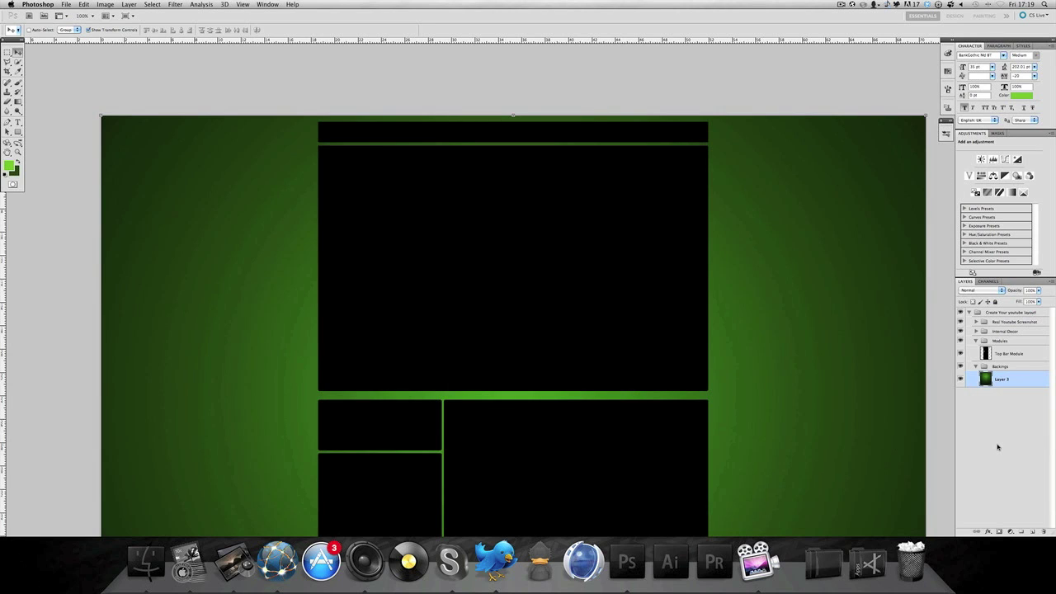
{"action": "left_click", "coordinate": [997, 447]}
Step: Add a new layer above Top Bar Module and clip it to that module layer
{"action": "left_click", "coordinate": [1004, 353]}
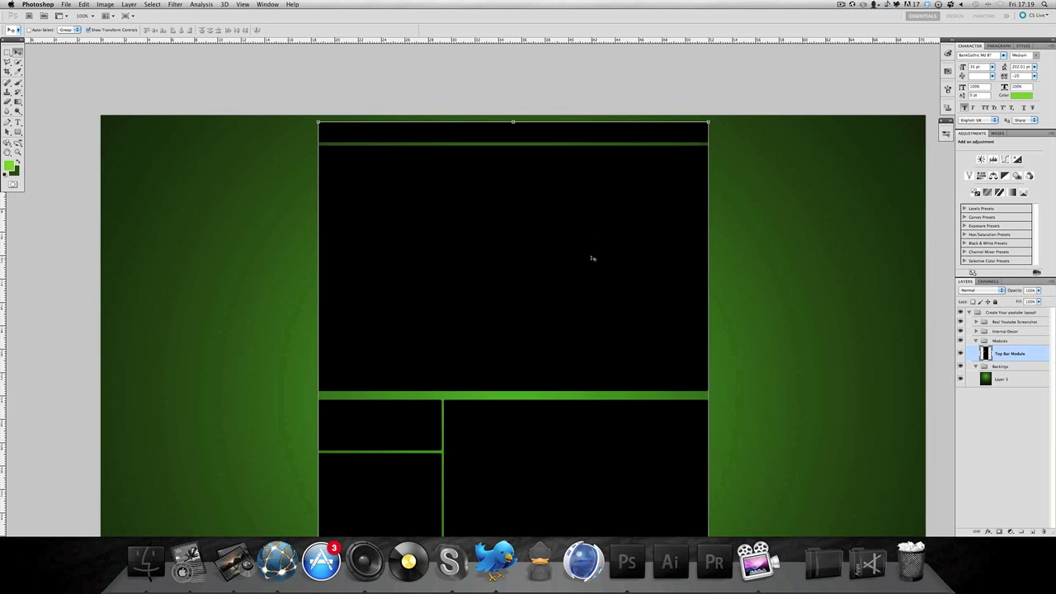
{"action": "left_click", "coordinate": [1032, 532]}
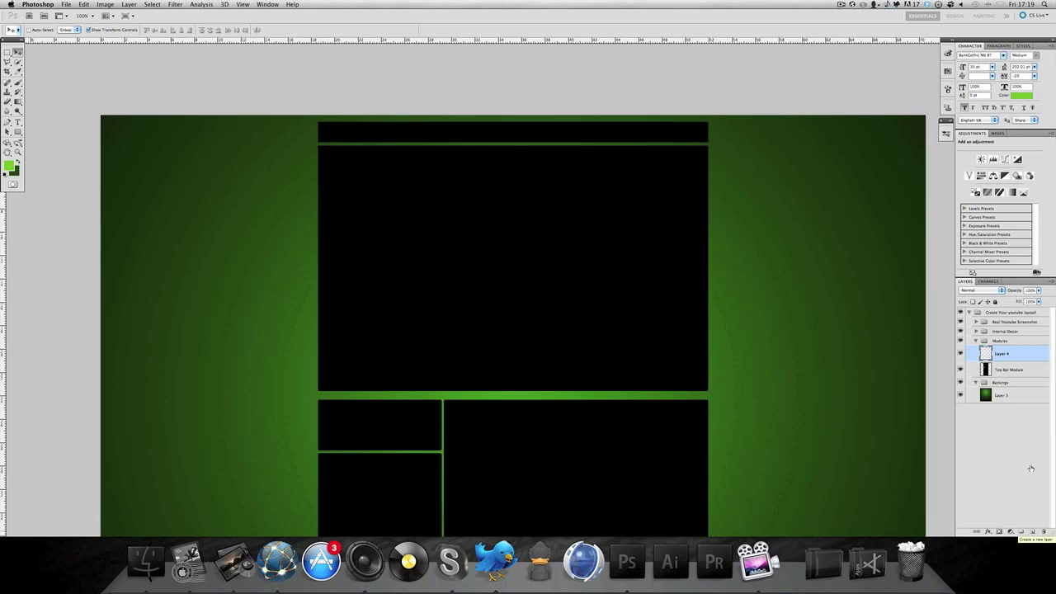
{"action": "left_click", "coordinate": [1030, 361], "text": "alt"}
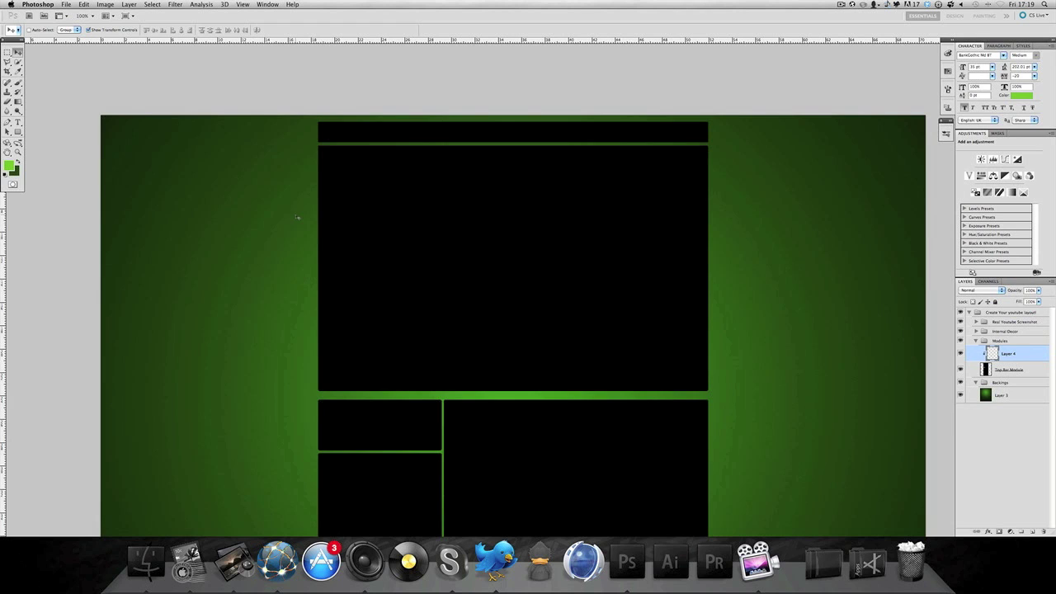
Step: Set the foreground colour to a very dark, nearly black green
{"action": "left_click", "coordinate": [9, 167]}
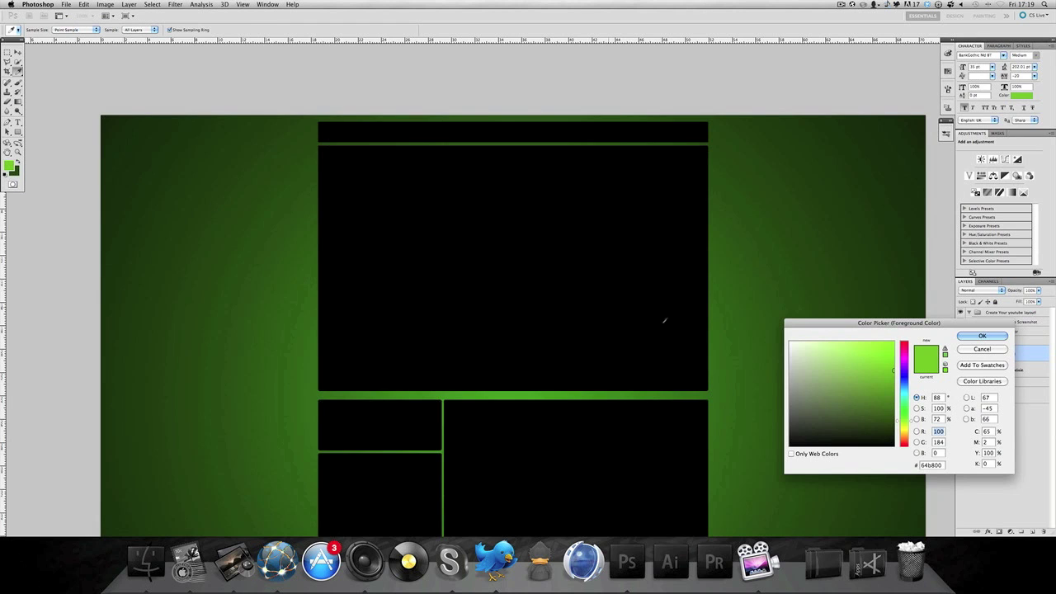
{"action": "left_click", "coordinate": [789, 437]}
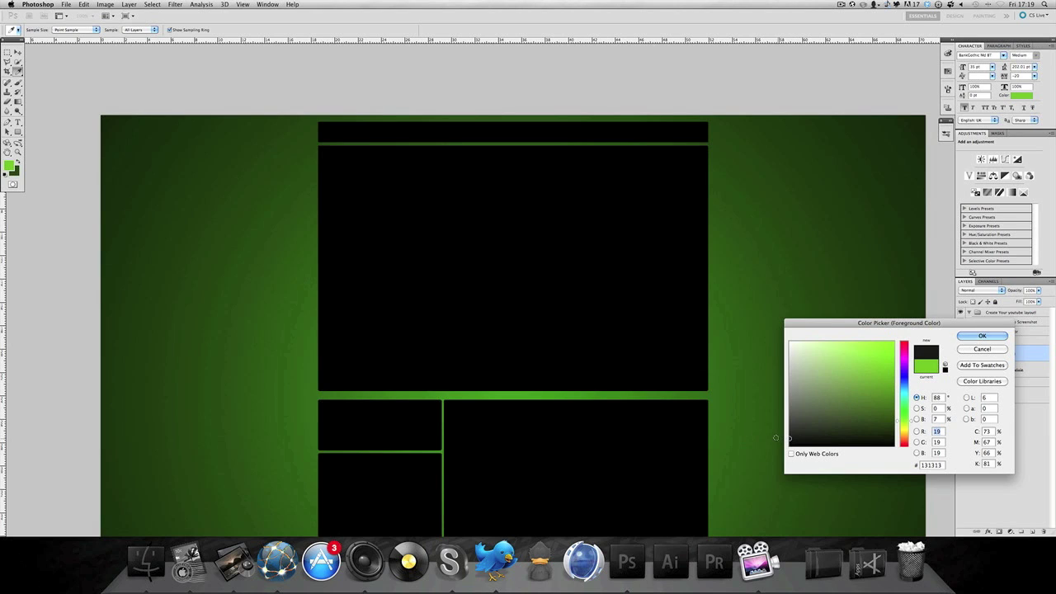
{"action": "left_click", "coordinate": [790, 438]}
{"action": "left_click_drag", "start_coordinate": [843, 413], "coordinate": [933, 433]}
{"action": "key", "text": "Down"}
{"action": "key", "text": "Down"}
{"action": "left_click", "coordinate": [982, 336]}
{"action": "key", "text": "v"}
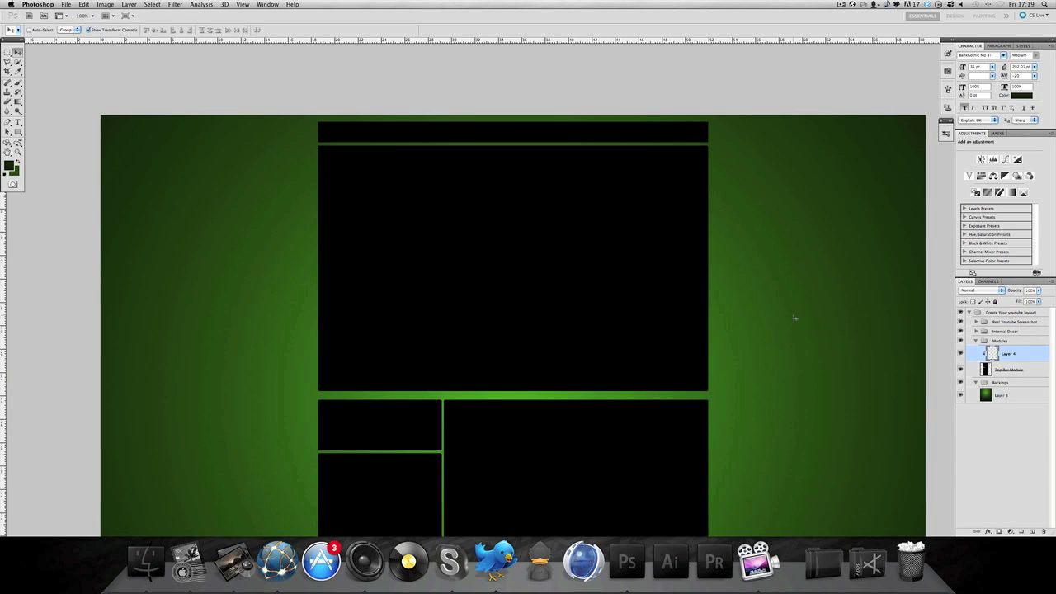
Step: Fill the clipped layer over the modules with the very dark green using the Paint Bucket
{"action": "left_click", "coordinate": [17, 101]}
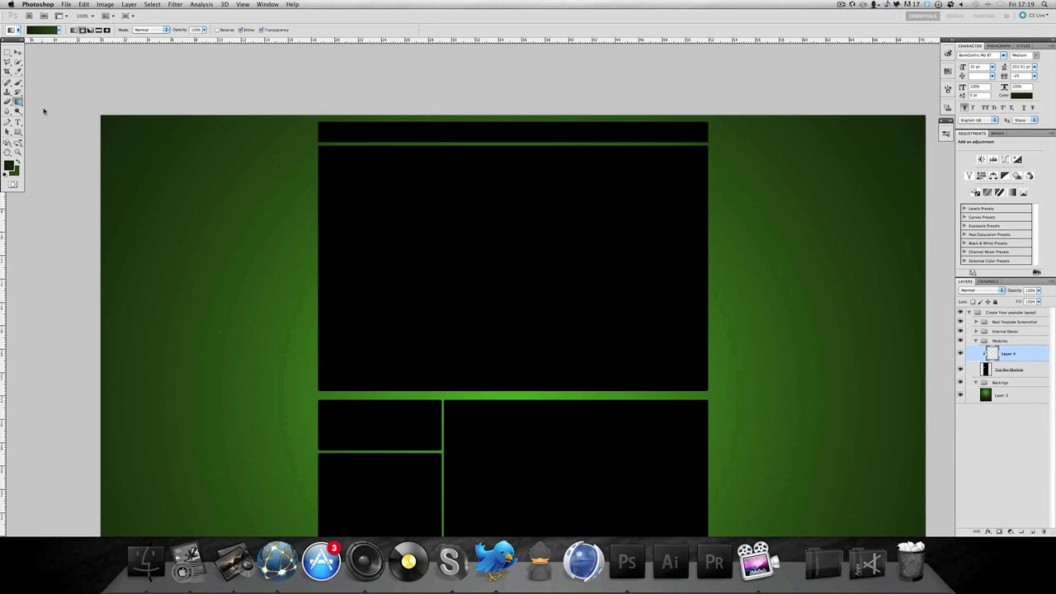
{"action": "left_click_drag", "start_coordinate": [17, 101], "coordinate": [54, 111]}
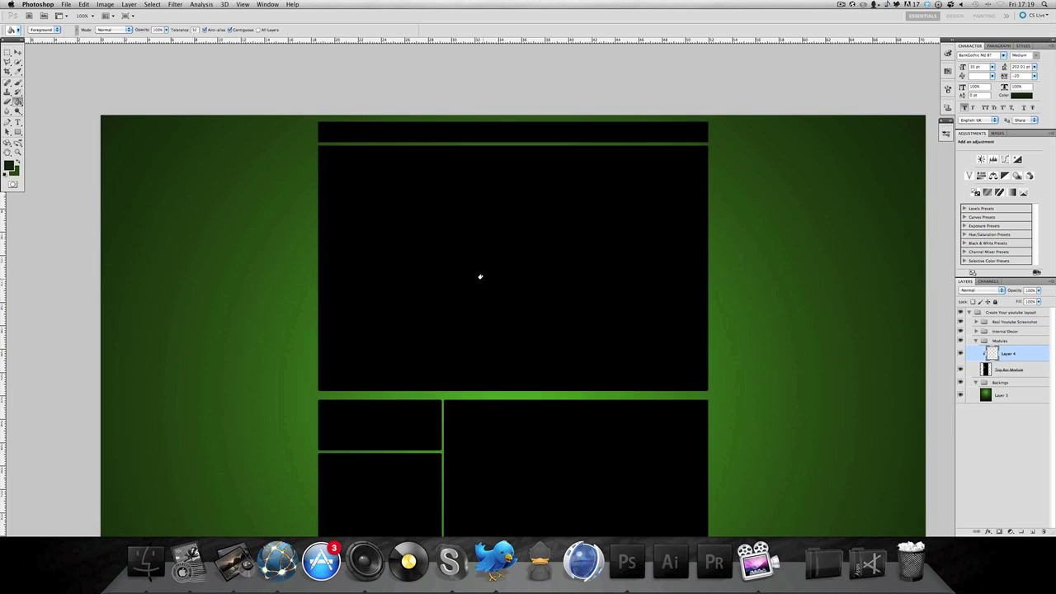
{"action": "left_click", "coordinate": [480, 276]}
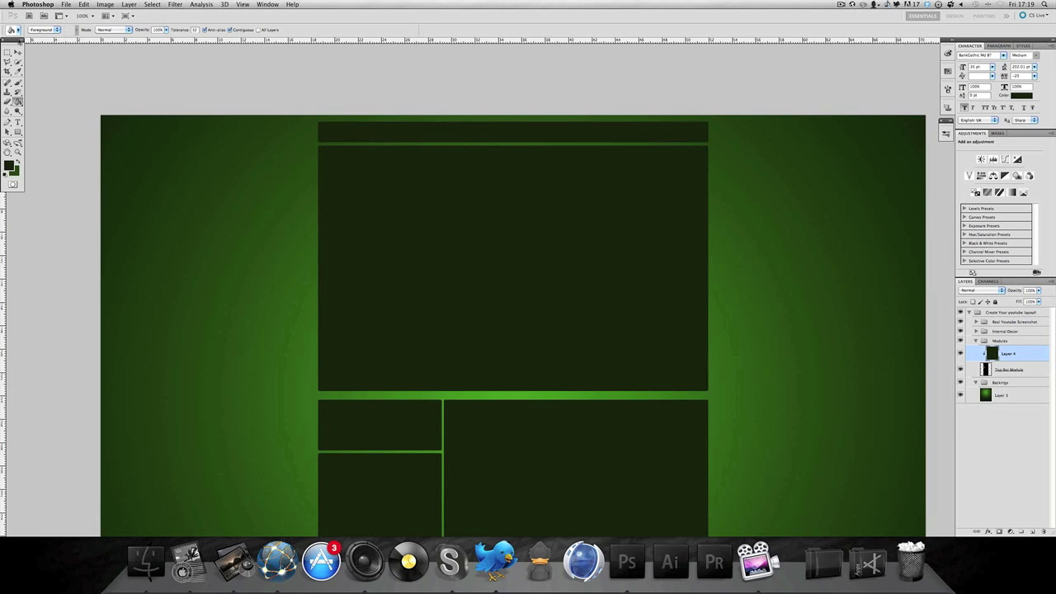
Step: Merge the dark green Layer 4 down into the Top Bar Module layer
{"action": "left_click", "coordinate": [18, 51]}
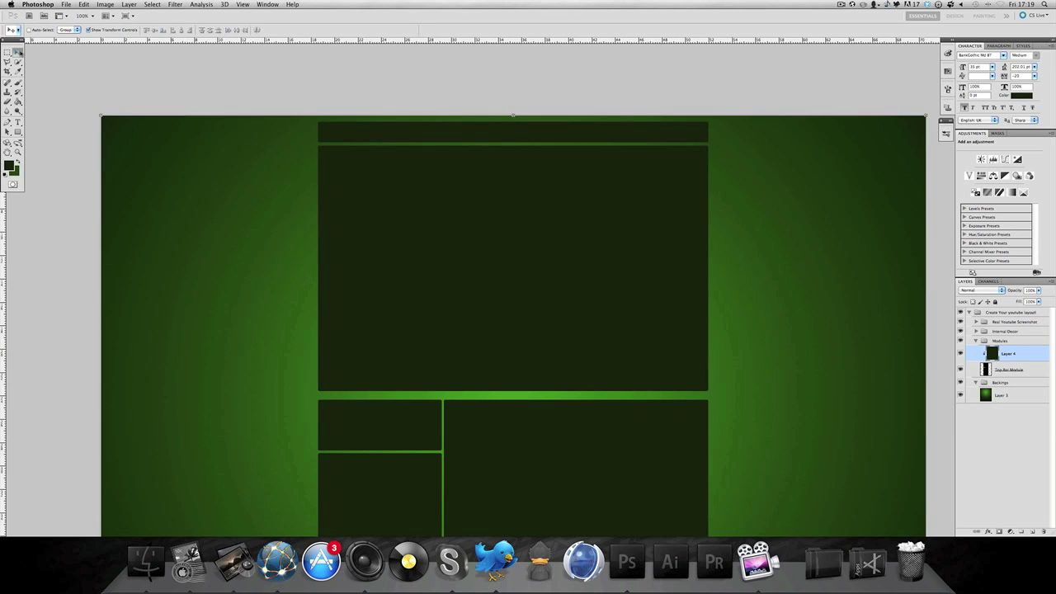
{"action": "right_click", "coordinate": [1018, 354]}
{"action": "left_click", "coordinate": [994, 513]}
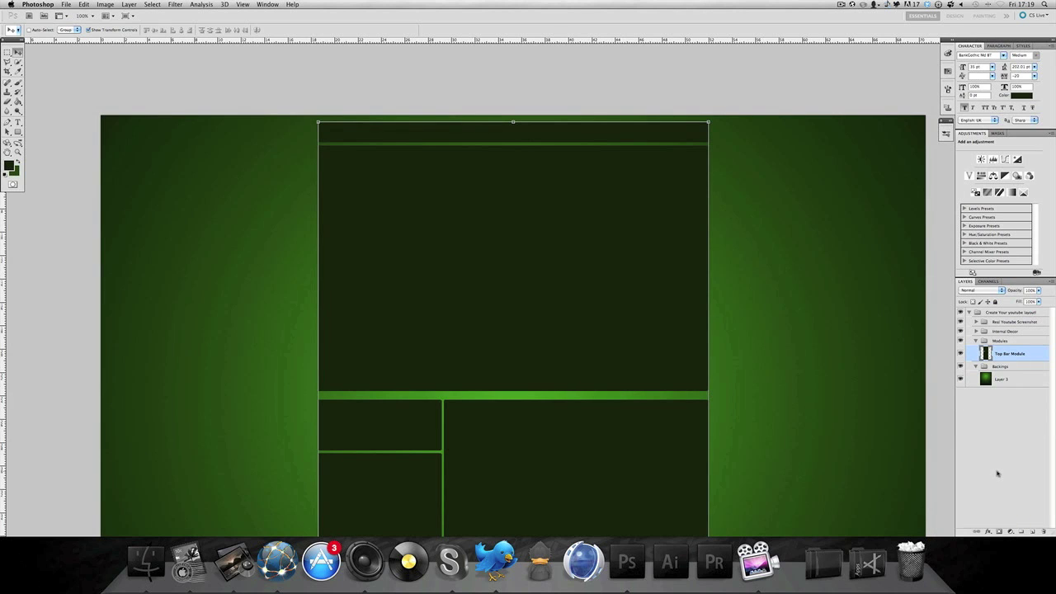
{"action": "left_click", "coordinate": [997, 471]}
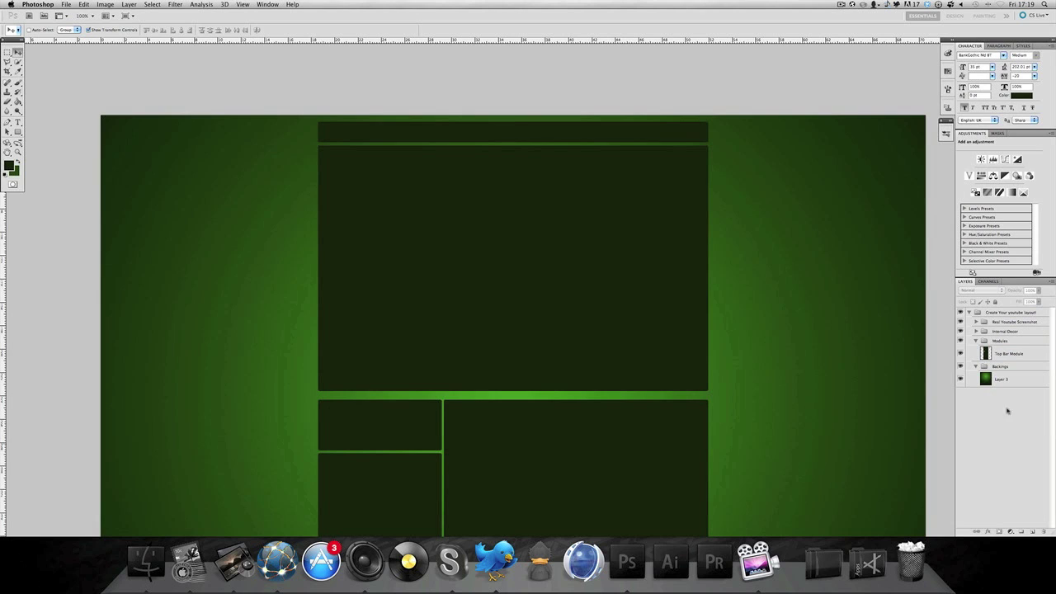
Step: Give the Top Bar Module layer a medium-green outside stroke and an inner shadow with the default settings
{"action": "left_click", "coordinate": [1017, 354]}
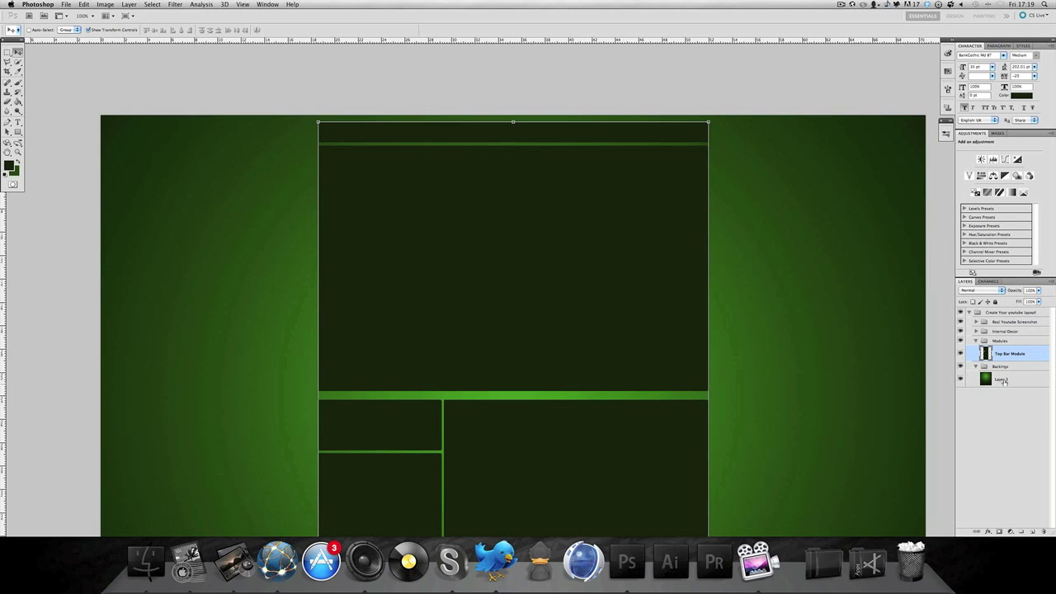
{"action": "left_click", "coordinate": [988, 532]}
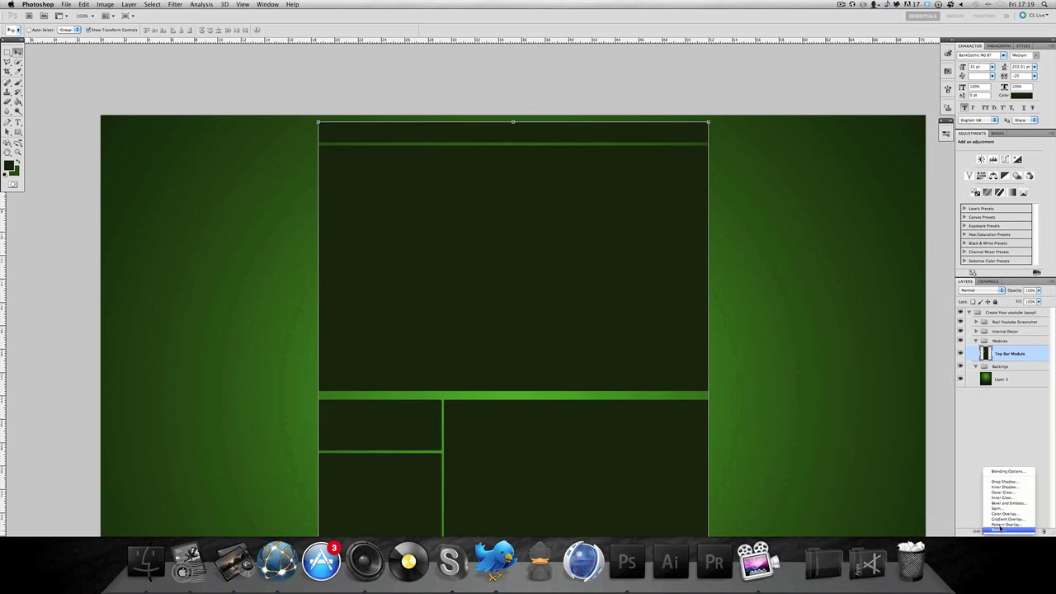
{"action": "left_click", "coordinate": [998, 528]}
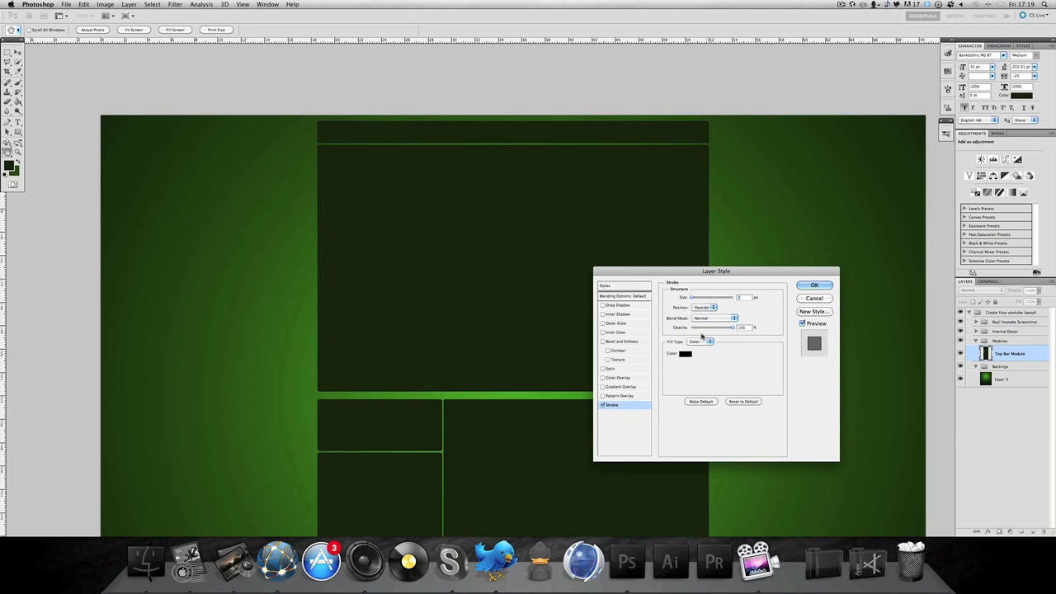
{"action": "left_click", "coordinate": [685, 353]}
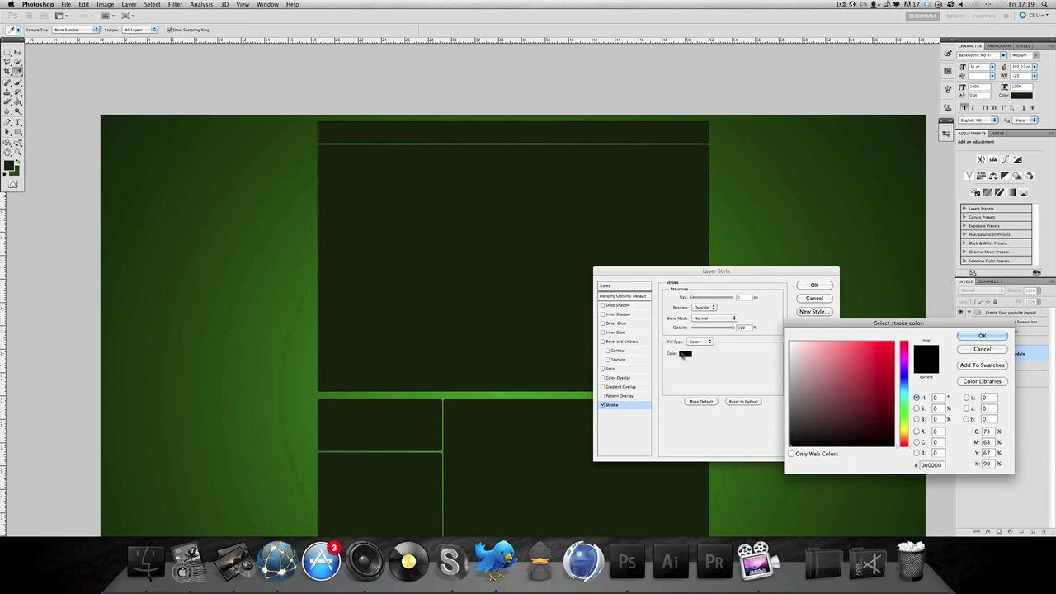
{"action": "left_click", "coordinate": [308, 350]}
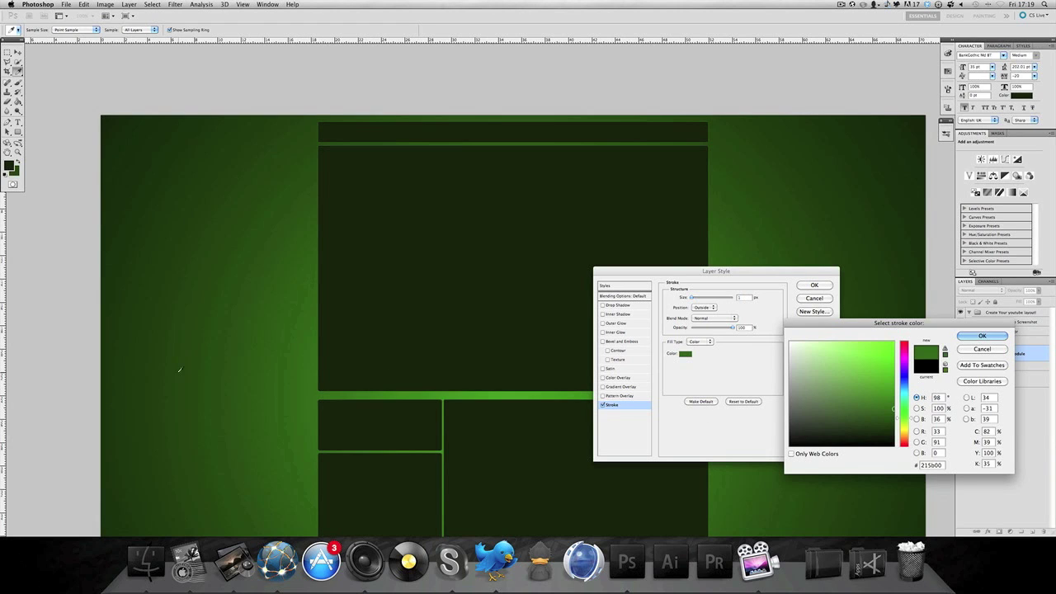
{"action": "left_click", "coordinate": [883, 370]}
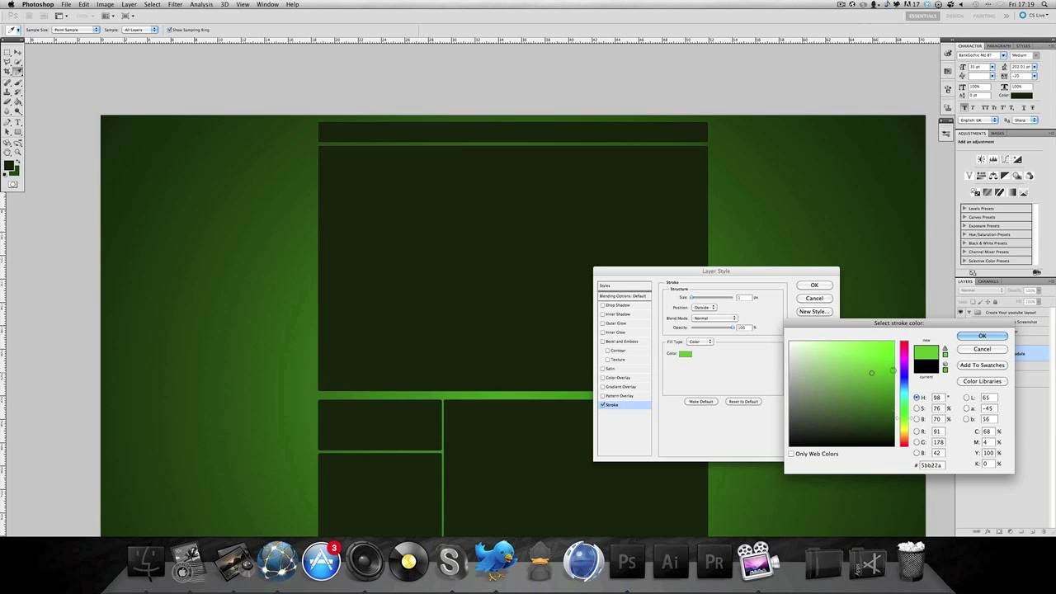
{"action": "left_click_drag", "start_coordinate": [891, 379], "coordinate": [926, 386]}
{"action": "left_click", "coordinate": [837, 386]}
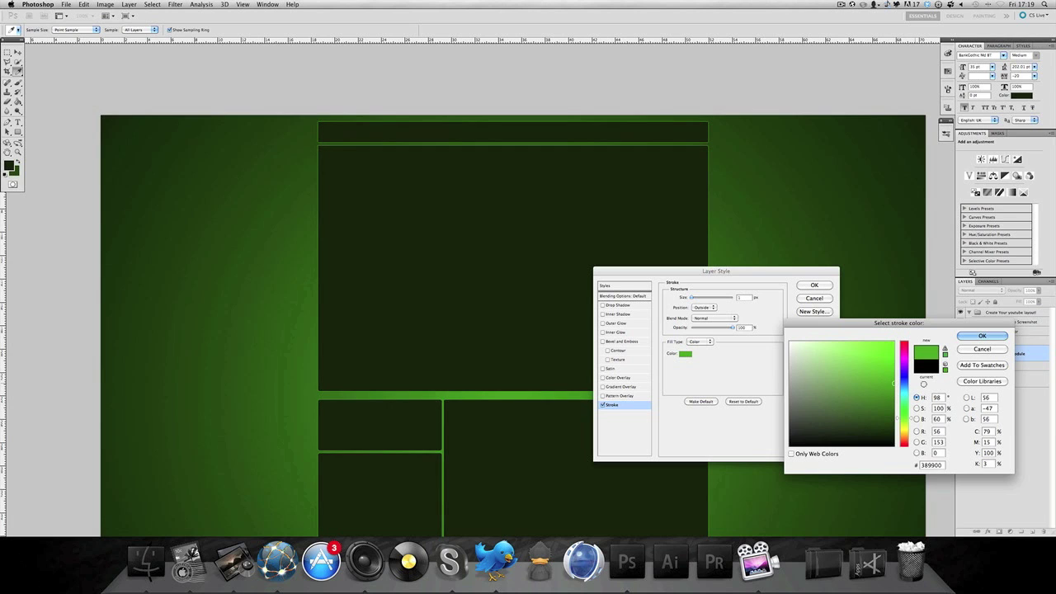
{"action": "left_click", "coordinate": [981, 337]}
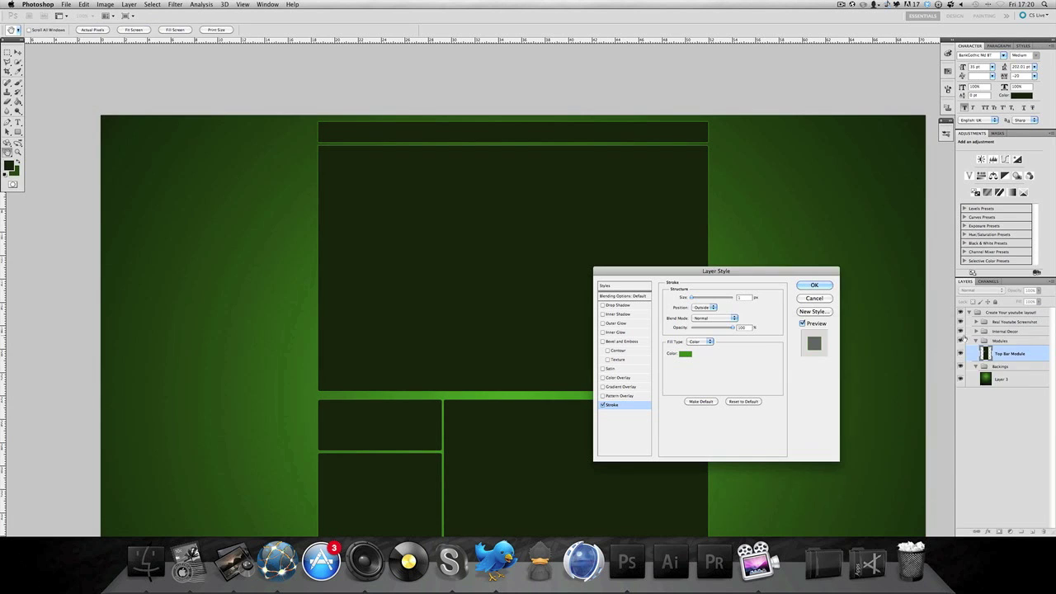
{"action": "left_click", "coordinate": [626, 314]}
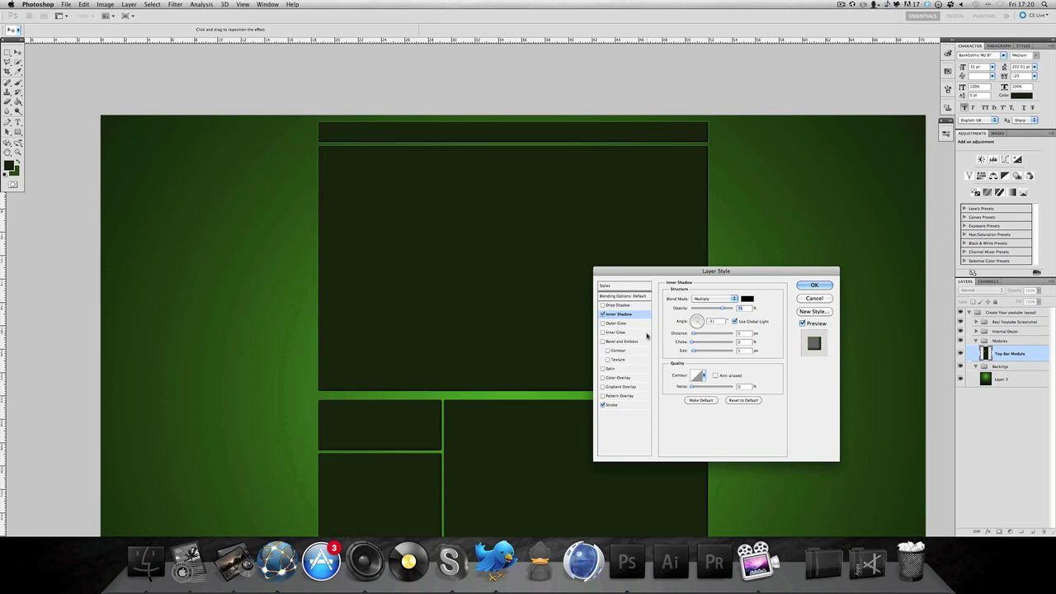
{"action": "left_click", "coordinate": [814, 286]}
Step: Refine the Top Bar Module's inner shadow to 100% opacity and 0 px distance, with a moderate choke and a small size
{"action": "left_click", "coordinate": [17, 152]}
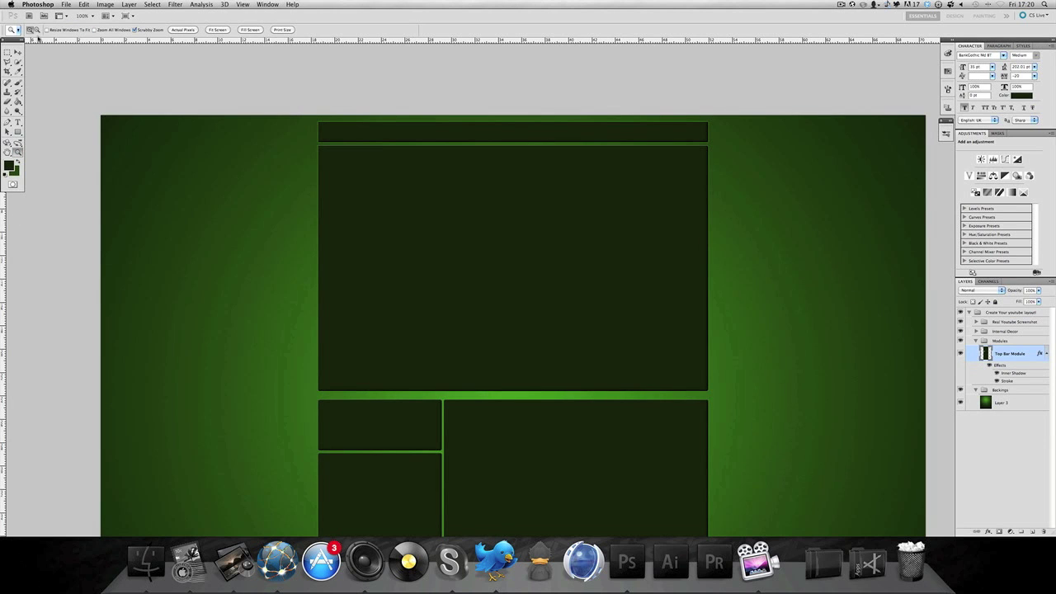
{"action": "left_click", "coordinate": [345, 192]}
{"action": "scroll", "coordinate": [418, 206], "scroll_direction": "up", "scroll_amount": 1}
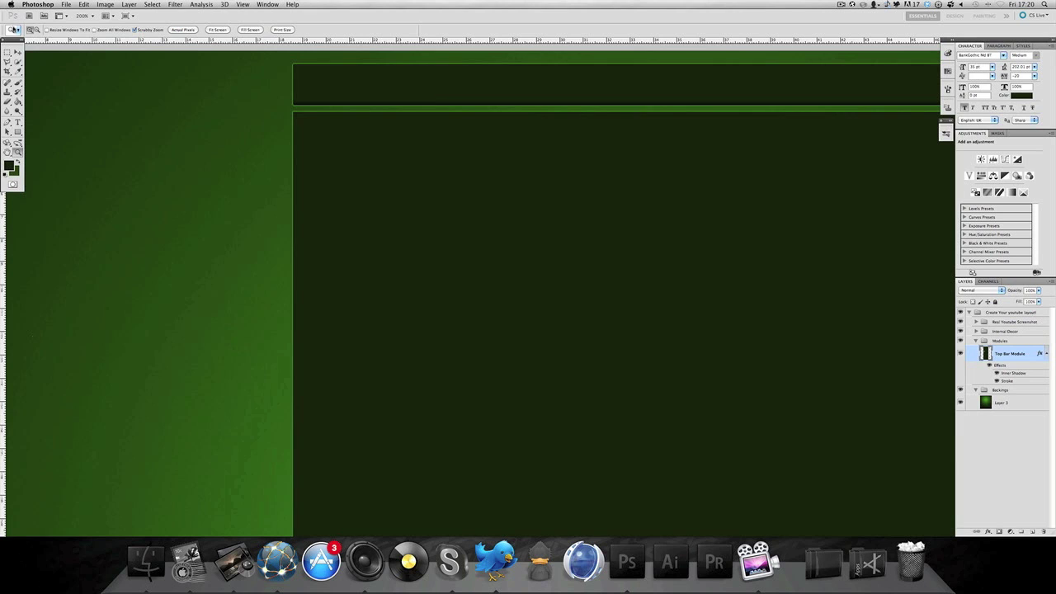
{"action": "left_click", "coordinate": [18, 52]}
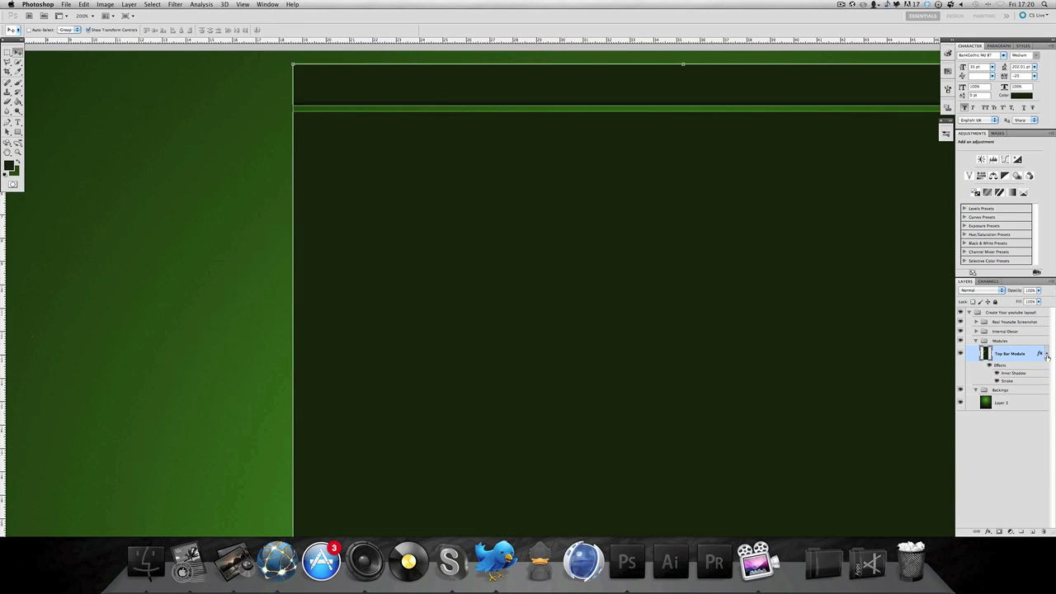
{"action": "double_click", "coordinate": [1044, 353]}
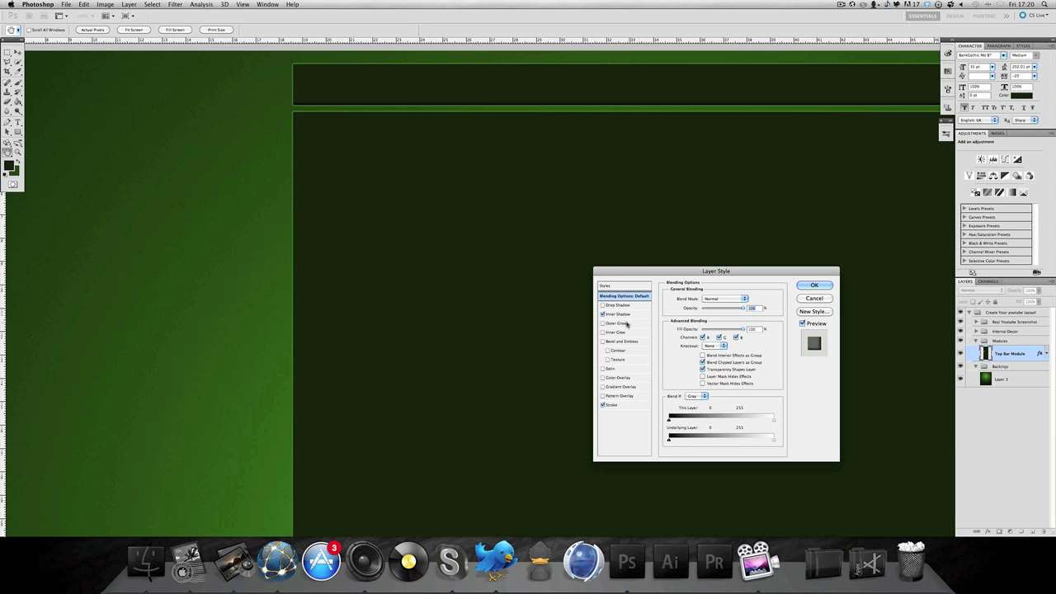
{"action": "left_click", "coordinate": [625, 317]}
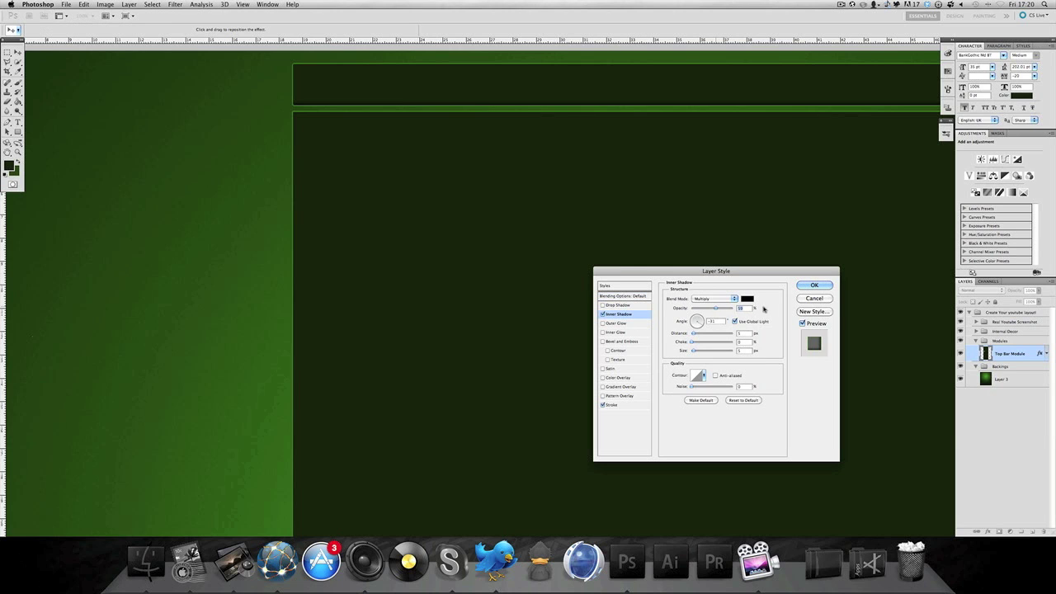
{"action": "mouse_move", "coordinate": [694, 333]}
{"action": "left_mouse_down"}
{"action": "mouse_move", "coordinate": [676, 333]}
{"action": "mouse_move", "coordinate": [697, 350]}
{"action": "mouse_move", "coordinate": [698, 341]}
{"action": "left_mouse_up"}
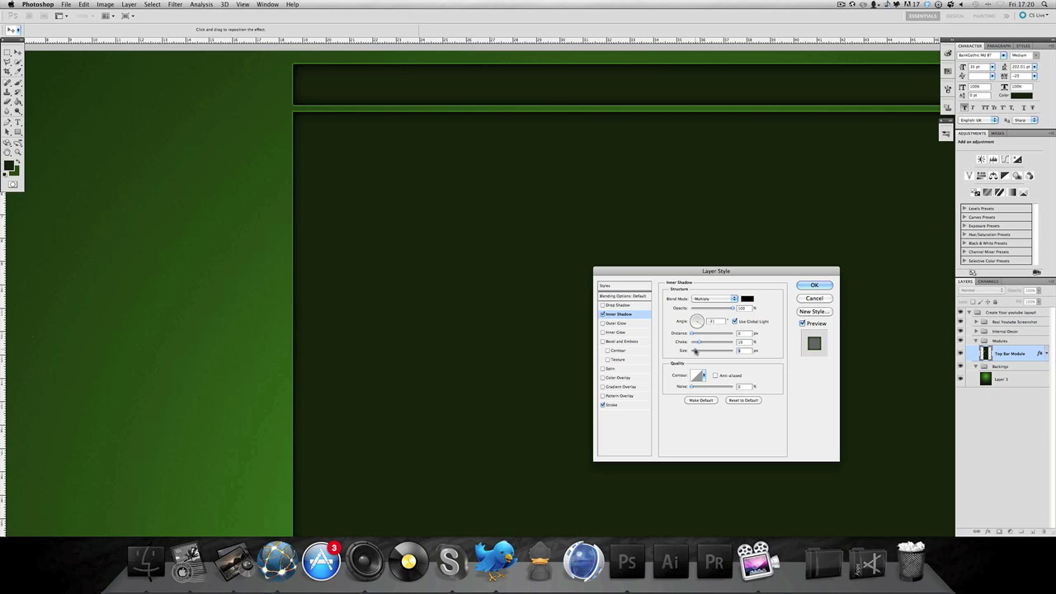
{"action": "left_click_drag", "start_coordinate": [700, 341], "coordinate": [711, 343]}
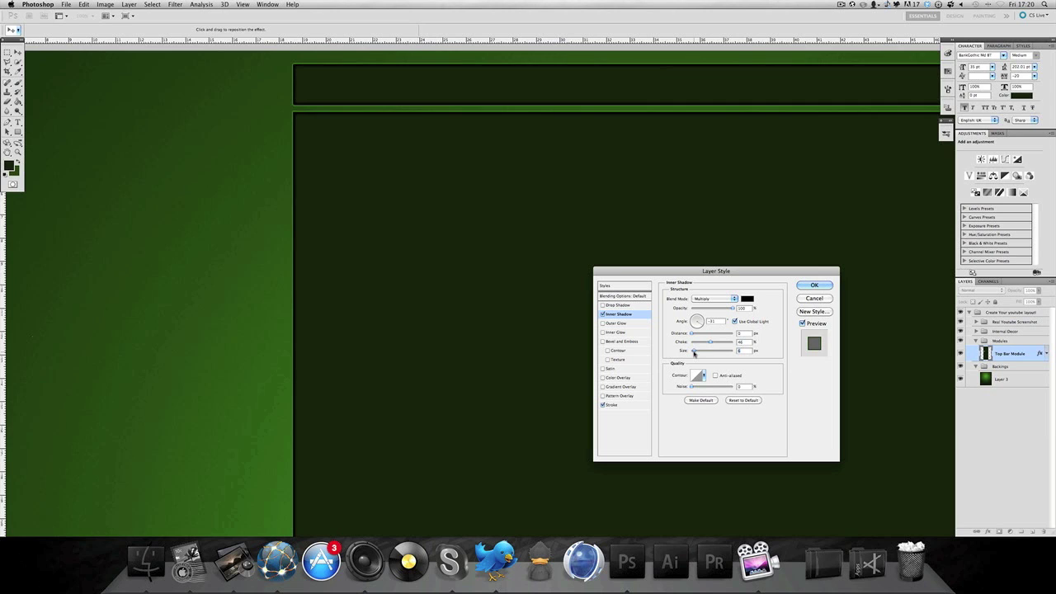
{"action": "mouse_move", "coordinate": [694, 352]}
{"action": "left_mouse_down"}
{"action": "mouse_move", "coordinate": [703, 344]}
{"action": "mouse_move", "coordinate": [693, 353]}
{"action": "left_mouse_up"}
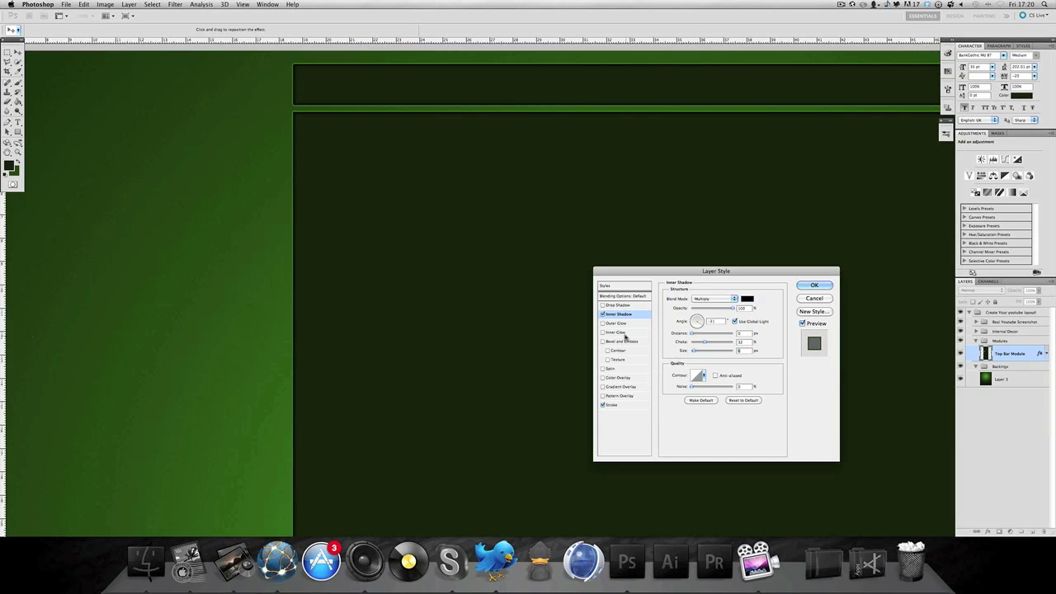
Step: Add a drop shadow to the Top Bar Module with 100% opacity, 0 px distance, a moderate spread and a small size
{"action": "left_click", "coordinate": [621, 306]}
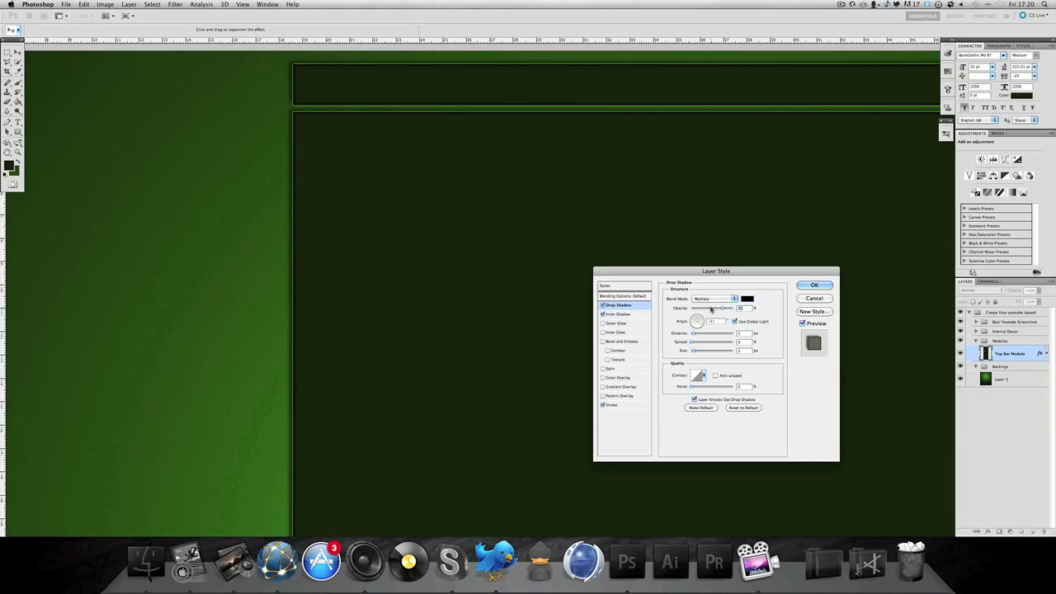
{"action": "mouse_move", "coordinate": [693, 334]}
{"action": "left_mouse_down"}
{"action": "mouse_move", "coordinate": [705, 344]}
{"action": "mouse_move", "coordinate": [696, 351]}
{"action": "left_mouse_up"}
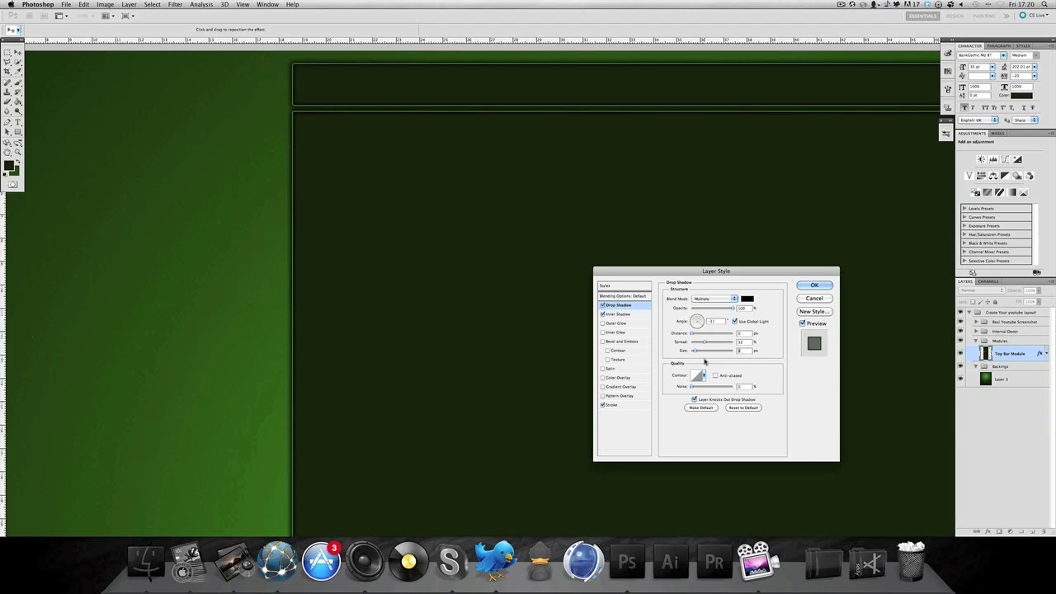
{"action": "left_click", "coordinate": [814, 285]}
{"action": "left_click", "coordinate": [1037, 473]}
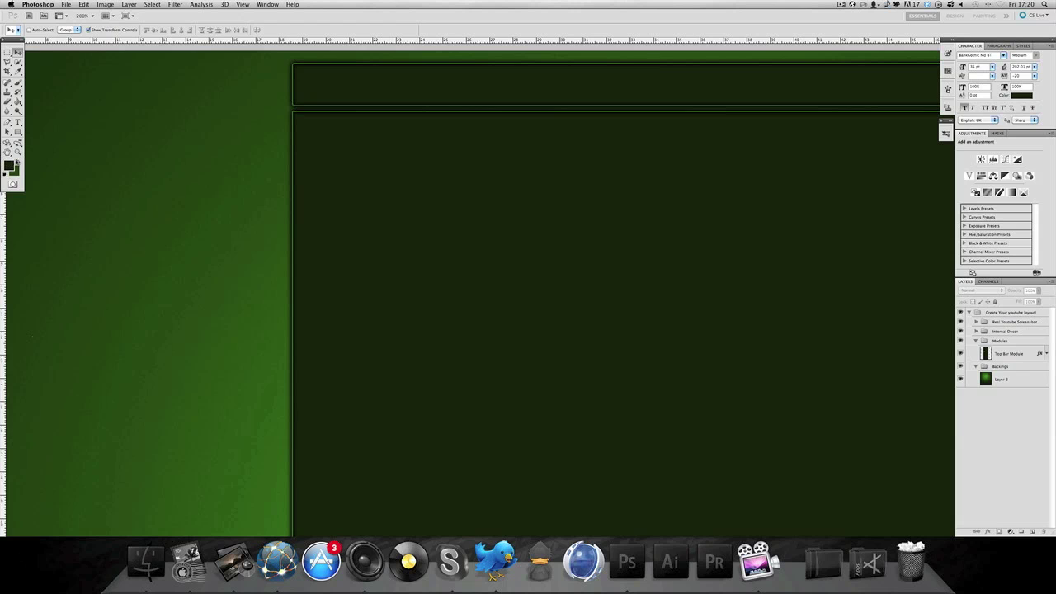
Step: Examine the styled modules against the background at actual pixel size
{"action": "left_click", "coordinate": [18, 152]}
{"action": "left_click", "coordinate": [182, 30]}
{"action": "scroll", "coordinate": [374, 224], "scroll_direction": "right", "scroll_amount": 3}
{"action": "scroll", "coordinate": [374, 224], "scroll_direction": "down", "scroll_amount": 1}
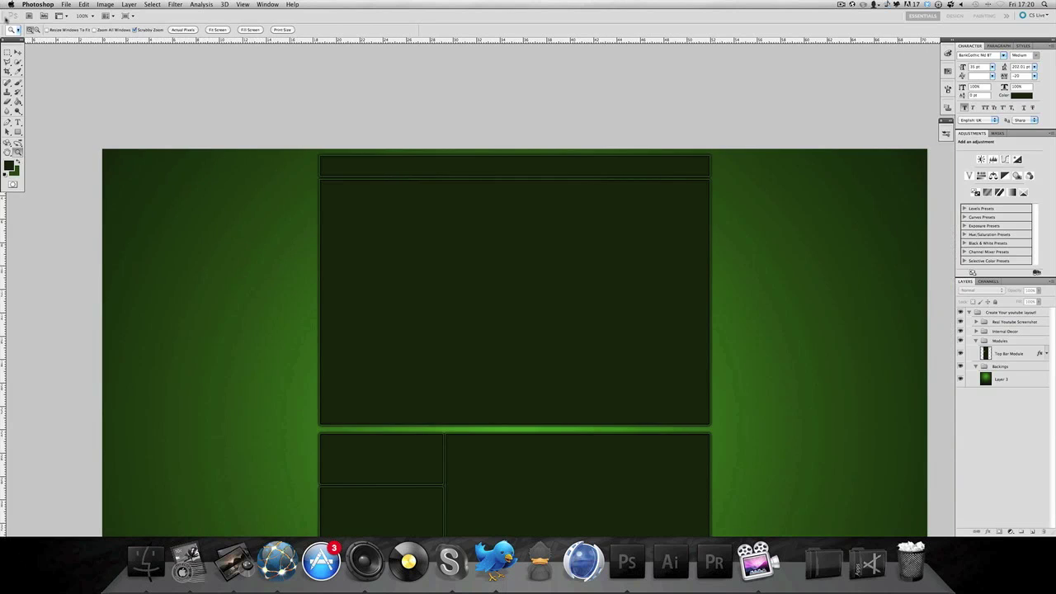
{"action": "key", "text": "v"}
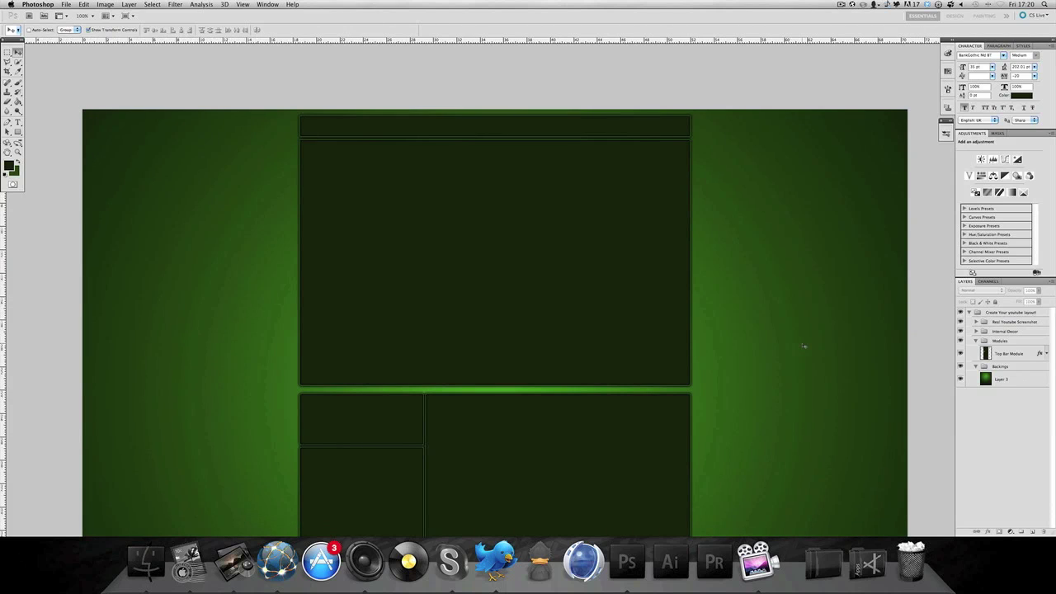
{"action": "scroll", "coordinate": [803, 345], "scroll_direction": "down", "scroll_amount": 2}
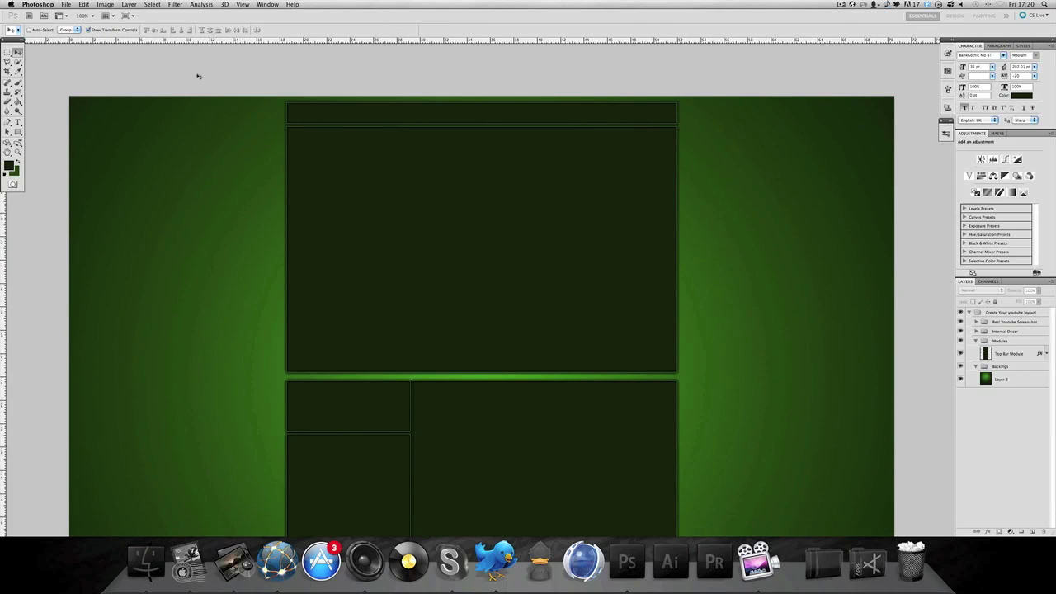
Step: Create a new empty layer above Top Bar Module and make it a clipping mask on that layer
{"action": "left_click", "coordinate": [7, 52]}
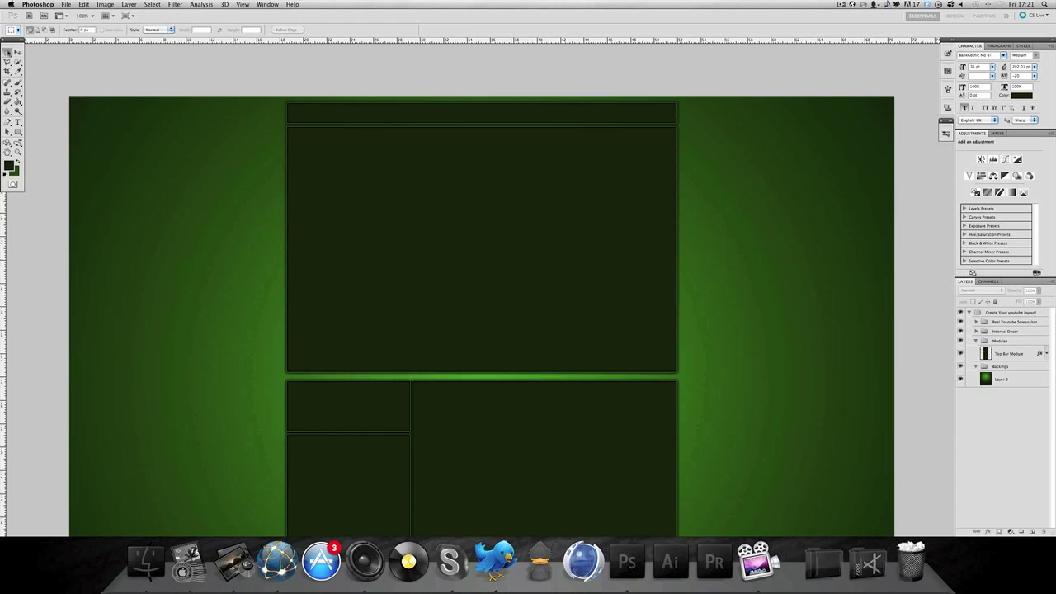
{"action": "left_click", "coordinate": [57, 62]}
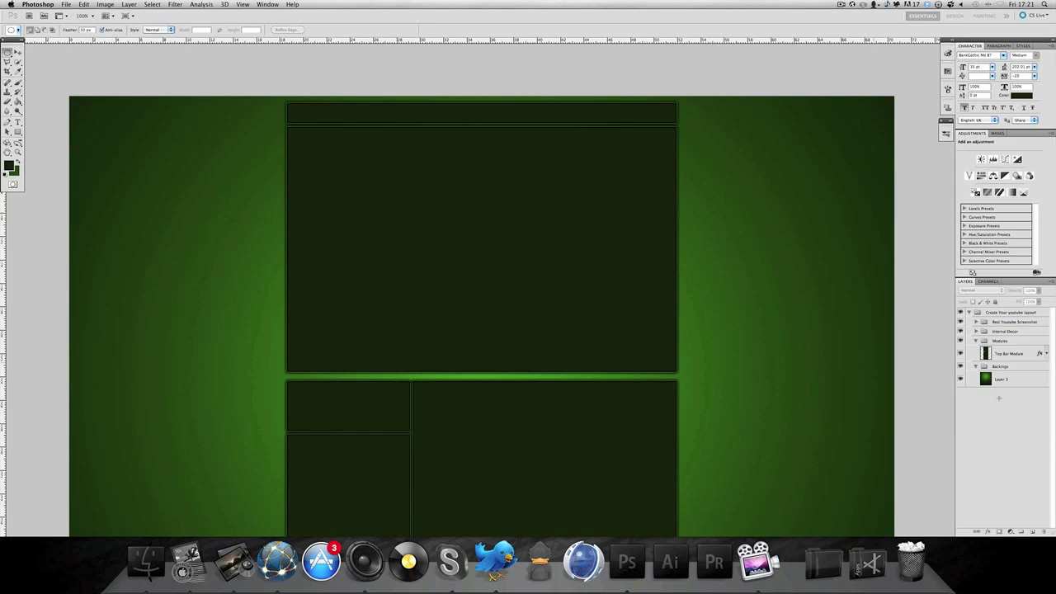
{"action": "left_click", "coordinate": [1019, 355]}
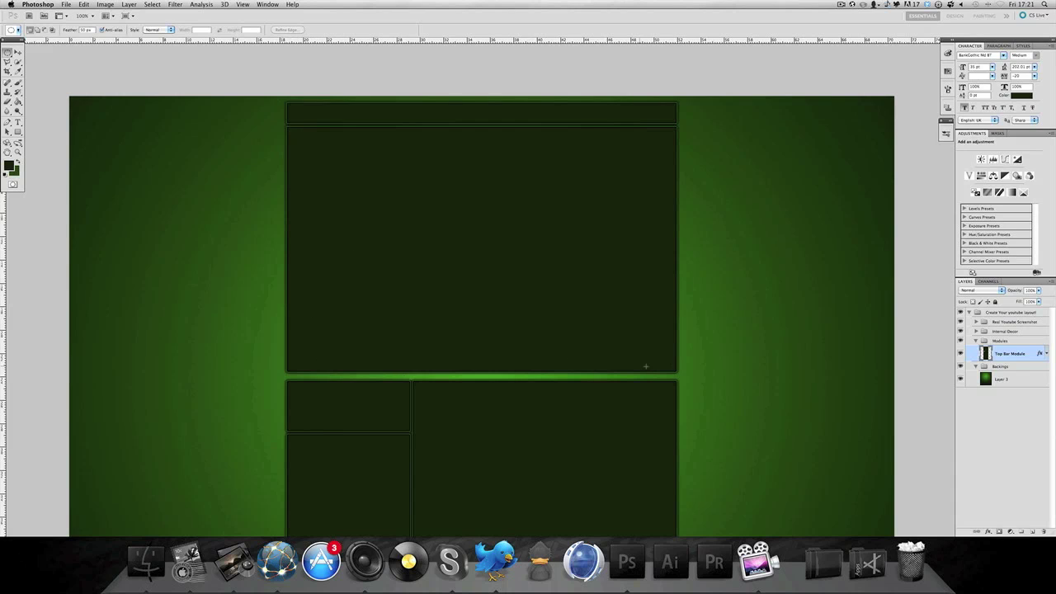
{"action": "left_click", "coordinate": [1031, 532]}
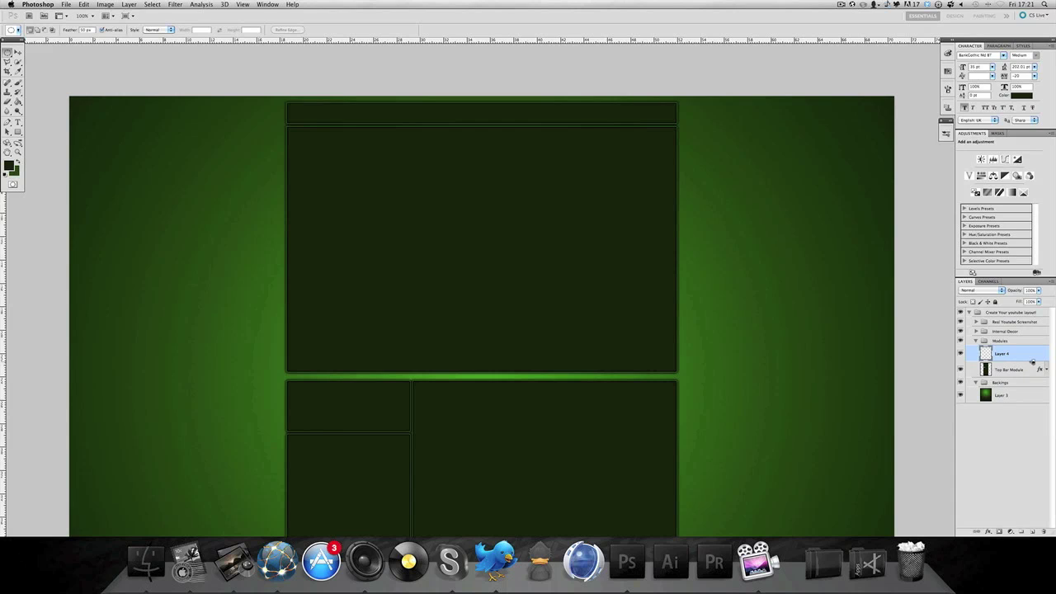
{"action": "left_click", "coordinate": [1032, 362], "text": "alt"}
{"action": "left_click", "coordinate": [7, 50]}
{"action": "left_click", "coordinate": [1018, 360], "text": "alt"}
{"action": "left_click", "coordinate": [1018, 360], "text": "alt"}
Step: Select the upper half of the top bar module across its full width with the Rectangular Marquee
{"action": "scroll", "coordinate": [215, 105], "scroll_direction": "up", "scroll_amount": 2}
{"action": "scroll", "coordinate": [107, 71], "scroll_direction": "left", "scroll_amount": 1}
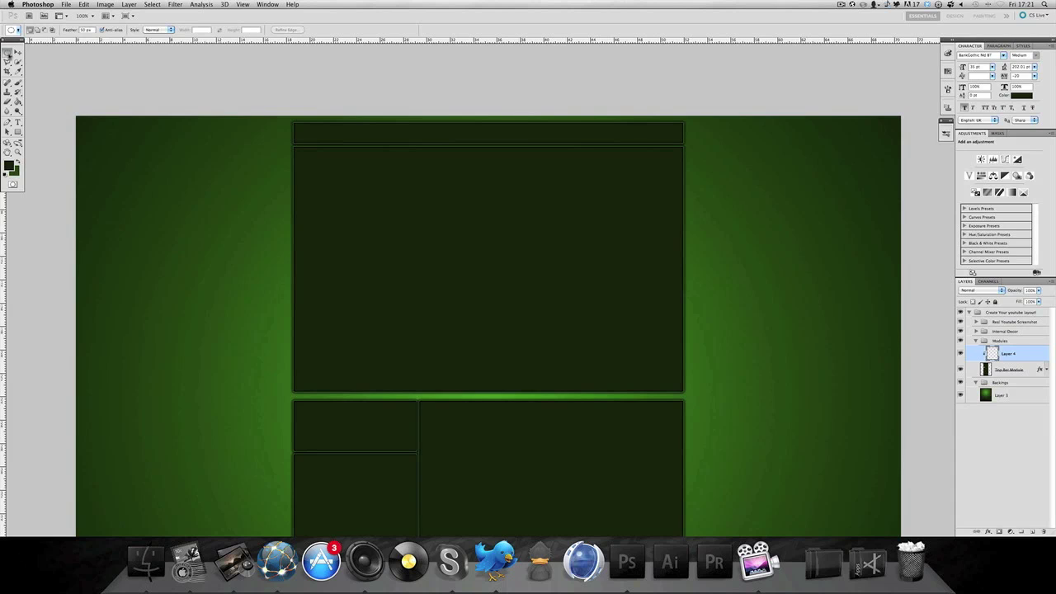
{"action": "left_click_drag", "start_coordinate": [7, 55], "coordinate": [33, 53]}
{"action": "left_click_drag", "start_coordinate": [280, 118], "coordinate": [691, 134]}
Step: Set up the Gradient tool with the foreground-to-transparent preset and white as the foreground colour
{"action": "left_click", "coordinate": [17, 100]}
{"action": "left_click_drag", "start_coordinate": [28, 104], "coordinate": [52, 104]}
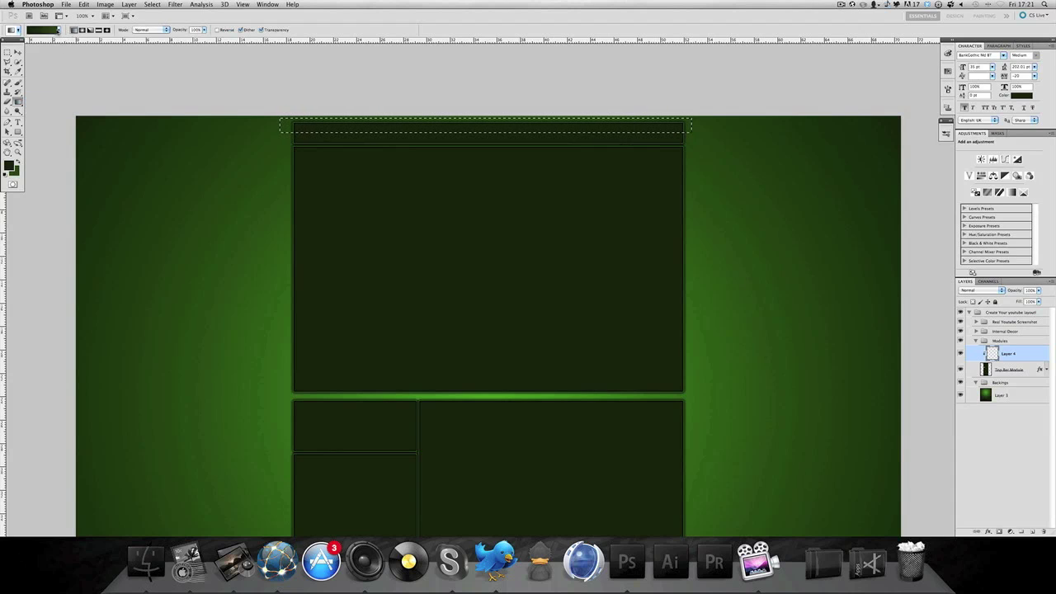
{"action": "left_click", "coordinate": [58, 31]}
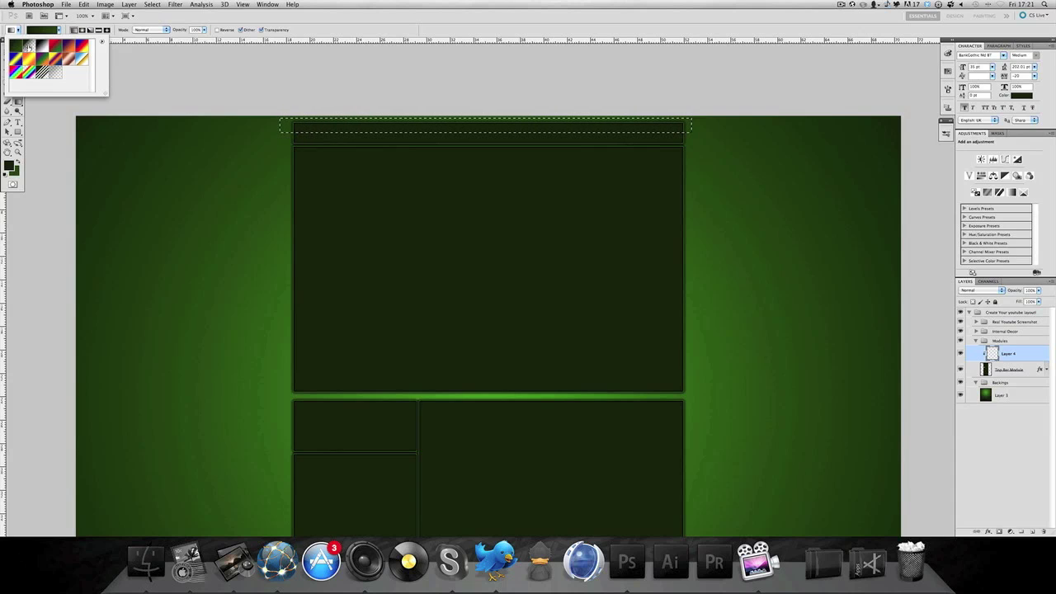
{"action": "left_click", "coordinate": [29, 47]}
{"action": "left_click", "coordinate": [6, 173]}
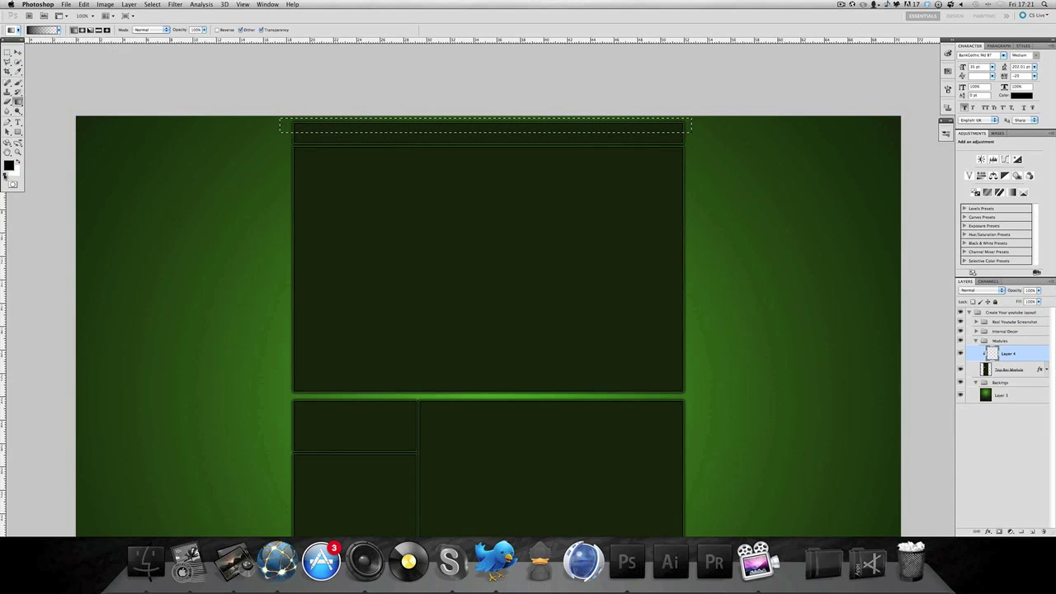
{"action": "left_click", "coordinate": [18, 162]}
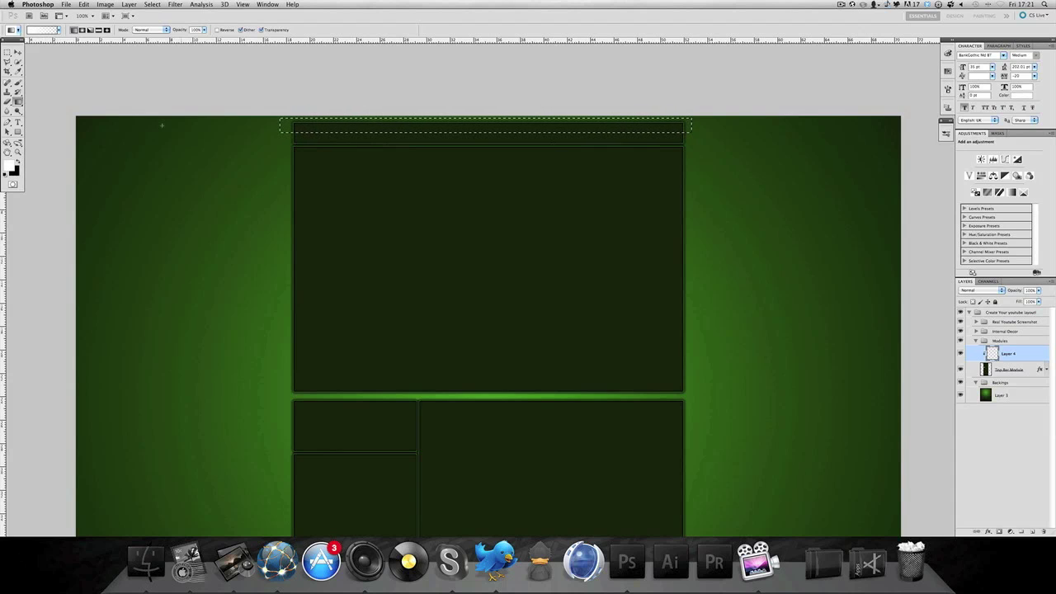
Step: Fill the selected upper half of the top bar with a faint white gradient fading downwards, and clear the selection
{"action": "scroll", "coordinate": [698, 193], "scroll_direction": "up", "scroll_amount": 2}
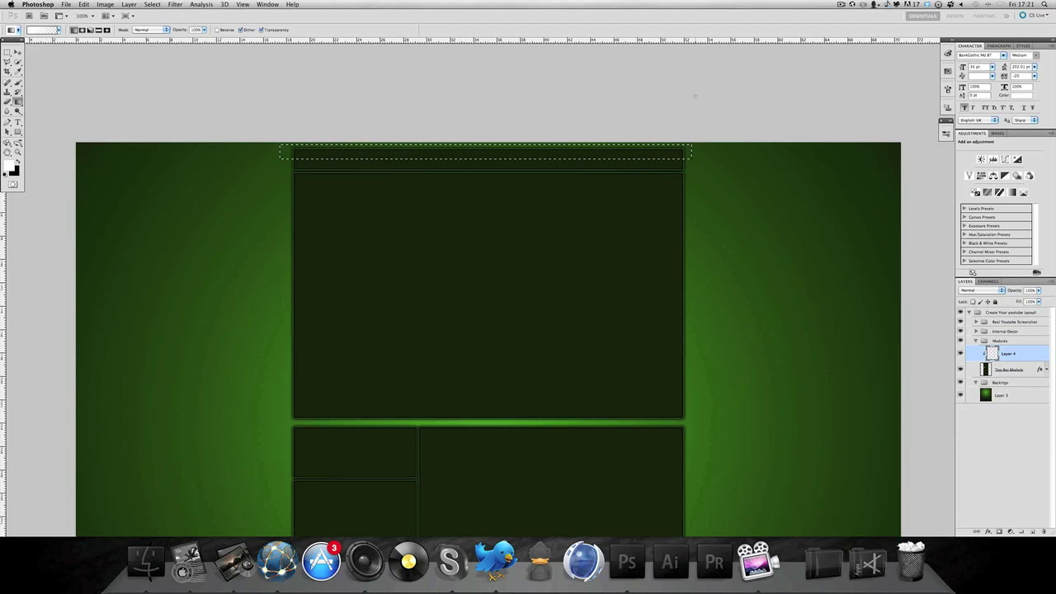
{"action": "scroll", "coordinate": [693, 62], "scroll_direction": "up", "scroll_amount": 5}
{"action": "left_click_drag", "start_coordinate": [692, 169], "coordinate": [692, 292]}
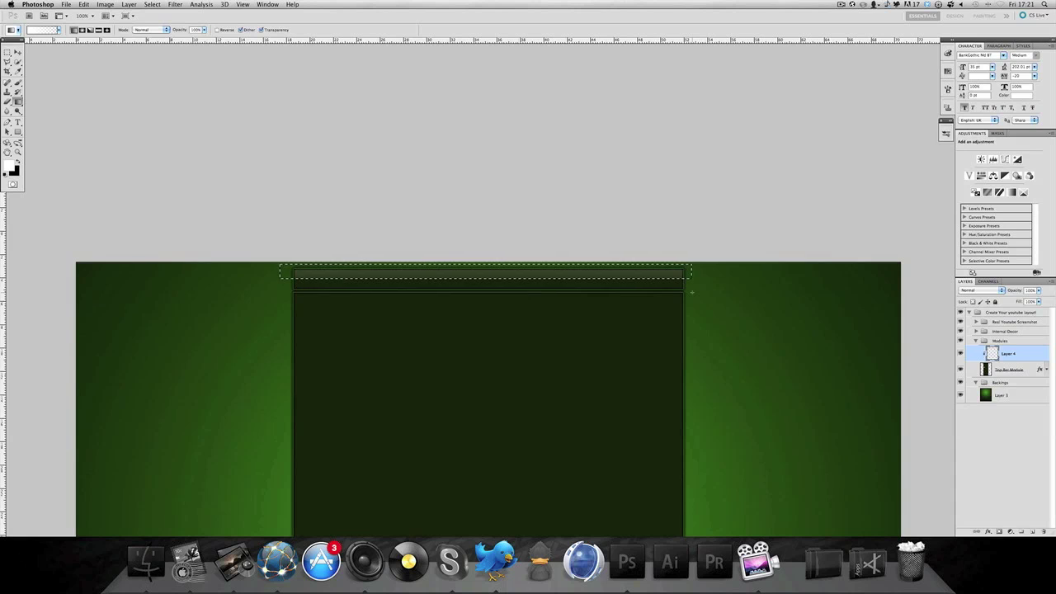
{"action": "key", "text": "super+z"}
{"action": "left_click_drag", "start_coordinate": [698, 138], "coordinate": [691, 287]}
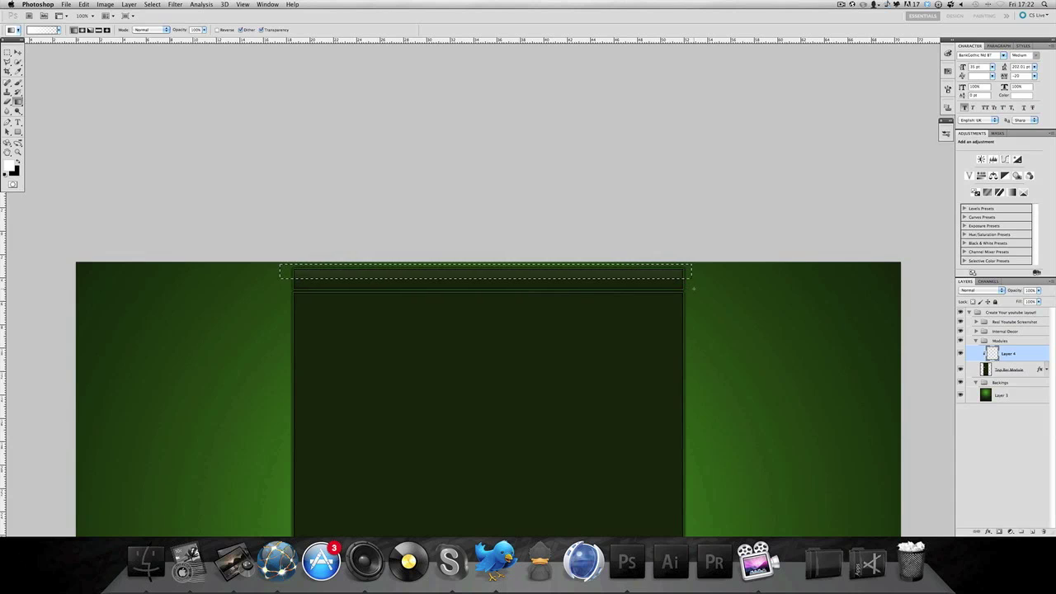
{"action": "key", "text": "ctrl+d"}
{"action": "scroll", "coordinate": [638, 271], "scroll_direction": "down", "scroll_amount": 1}
{"action": "scroll", "coordinate": [637, 271], "scroll_direction": "down", "scroll_amount": 3}
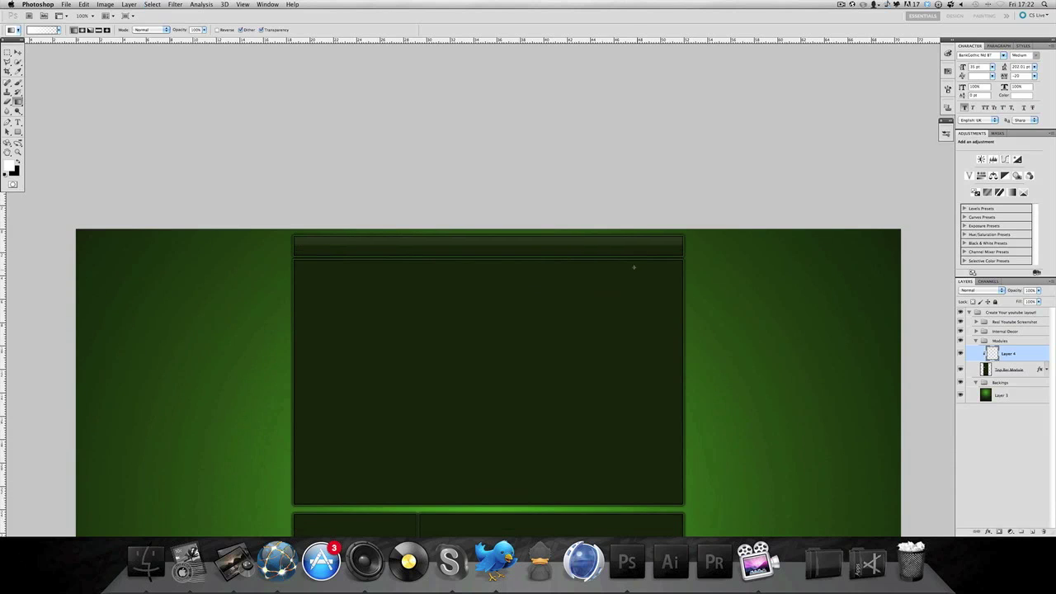
Step: Lower the opacity of the top bar's gradient highlight on Layer 4 to 70%
{"action": "left_click", "coordinate": [18, 51]}
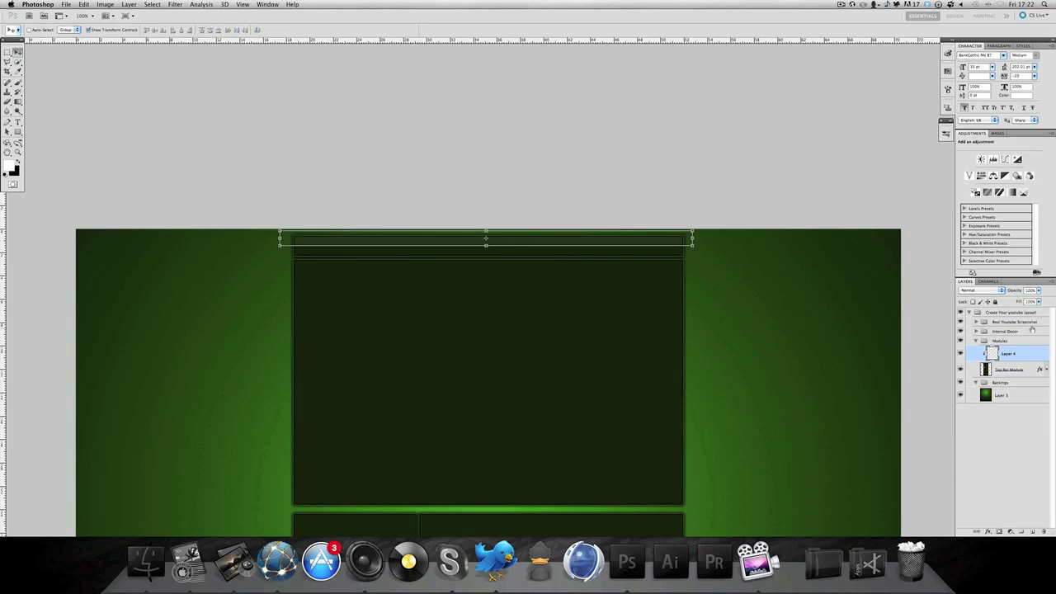
{"action": "left_click_drag", "start_coordinate": [1023, 292], "coordinate": [1003, 290]}
{"action": "left_click", "coordinate": [998, 466]}
{"action": "scroll", "coordinate": [799, 363], "scroll_direction": "down", "scroll_amount": 1}
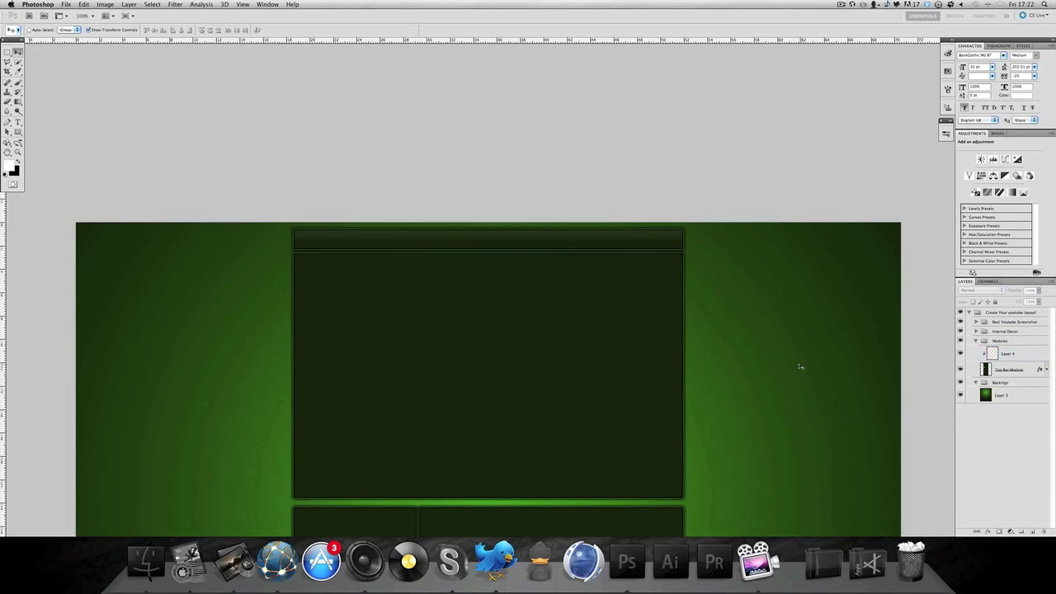
Step: Merge Layer 4 down into Top Bar Module and add a new empty layer clipped to it
{"action": "left_click", "coordinate": [1011, 364]}
{"action": "right_click", "coordinate": [1011, 360]}
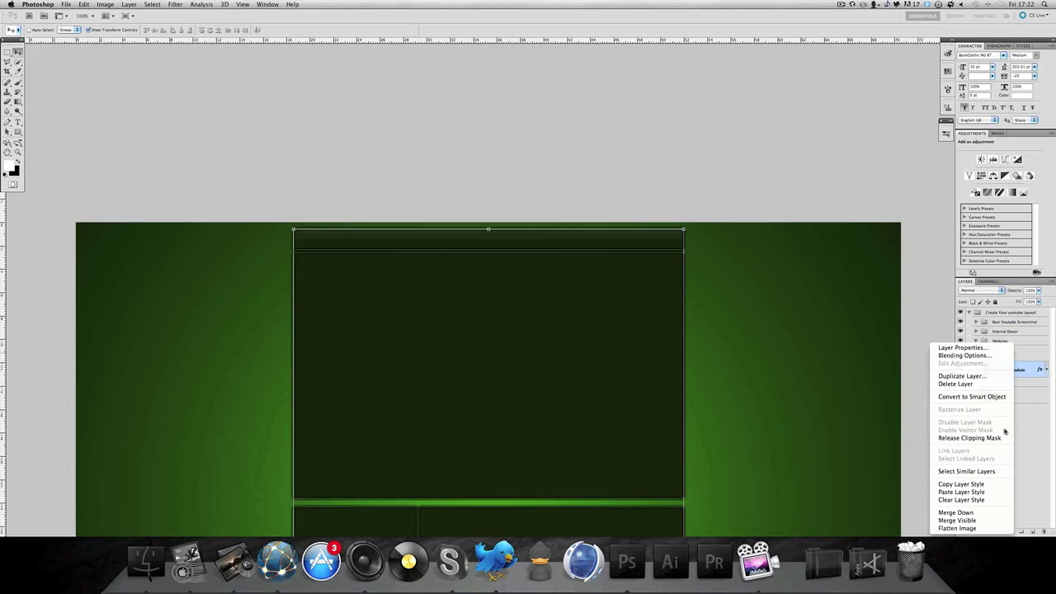
{"action": "left_click", "coordinate": [973, 512]}
{"action": "key", "text": "super+z"}
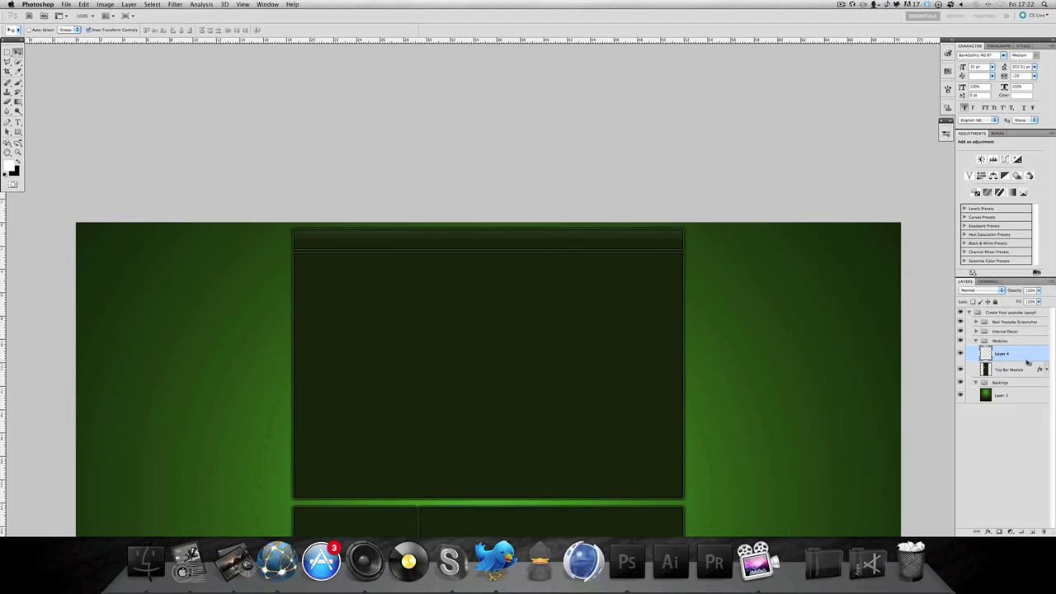
{"action": "key", "text": "super+alt+g"}
Step: Select a wide ellipse over the upper part of the main module and subtract a rectangle covering the top bar
{"action": "left_click", "coordinate": [6, 52]}
{"action": "left_click_drag", "start_coordinate": [7, 54], "coordinate": [75, 62]}
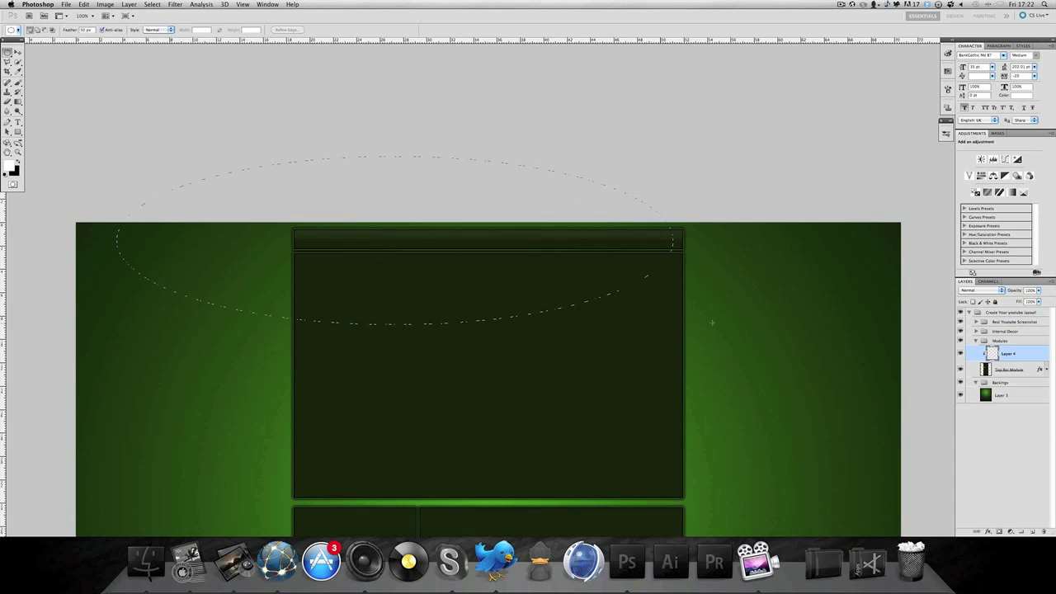
{"action": "left_click_drag", "start_coordinate": [828, 310], "coordinate": [841, 300]}
{"action": "left_click_drag", "start_coordinate": [7, 52], "coordinate": [66, 56]}
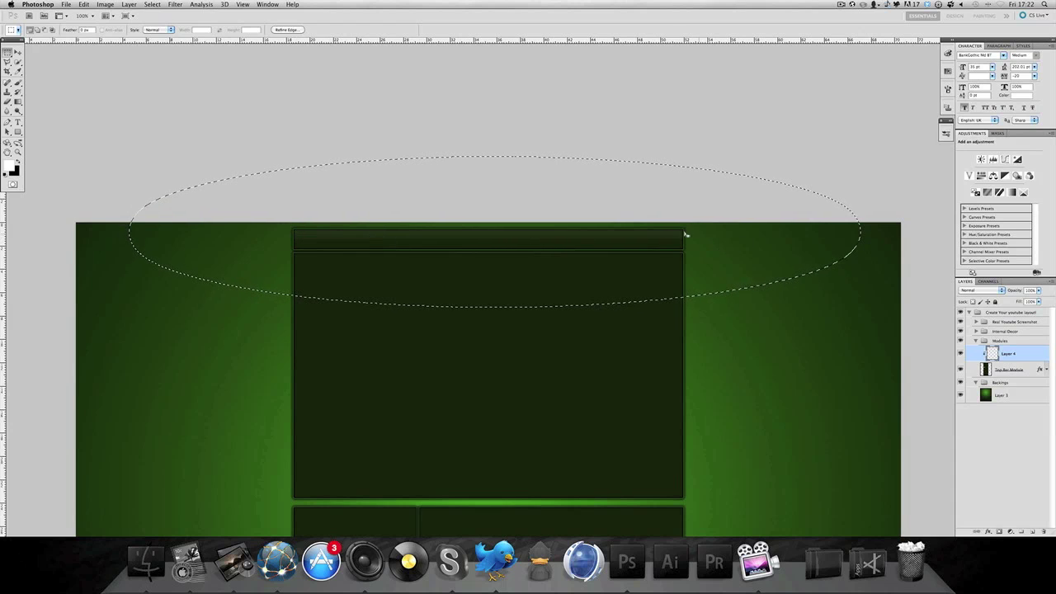
{"action": "key", "text": "alt"}
{"action": "left_click_drag", "start_coordinate": [280, 252], "coordinate": [281, 253]}
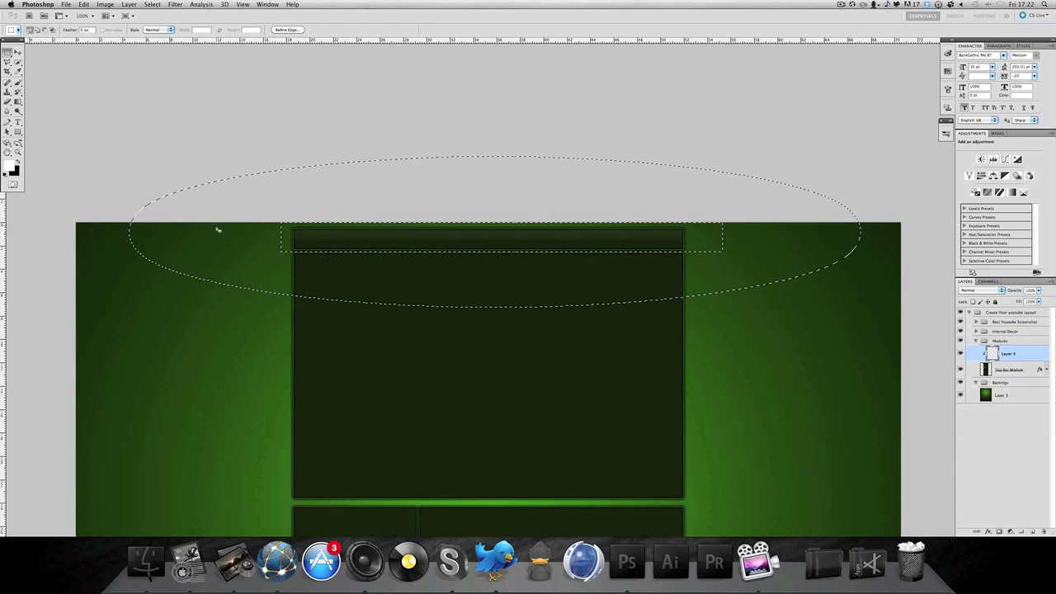
{"action": "key", "text": "alt"}
Step: Try a white gradient in the elliptical selection, undo it and clear the selection
{"action": "left_click", "coordinate": [17, 102]}
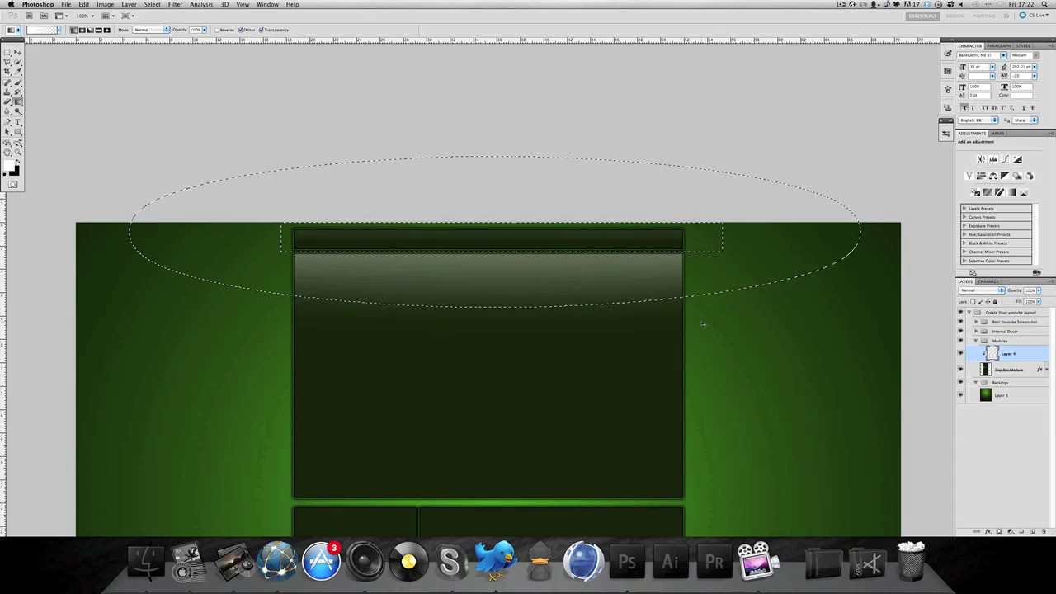
{"action": "key", "text": "super+z"}
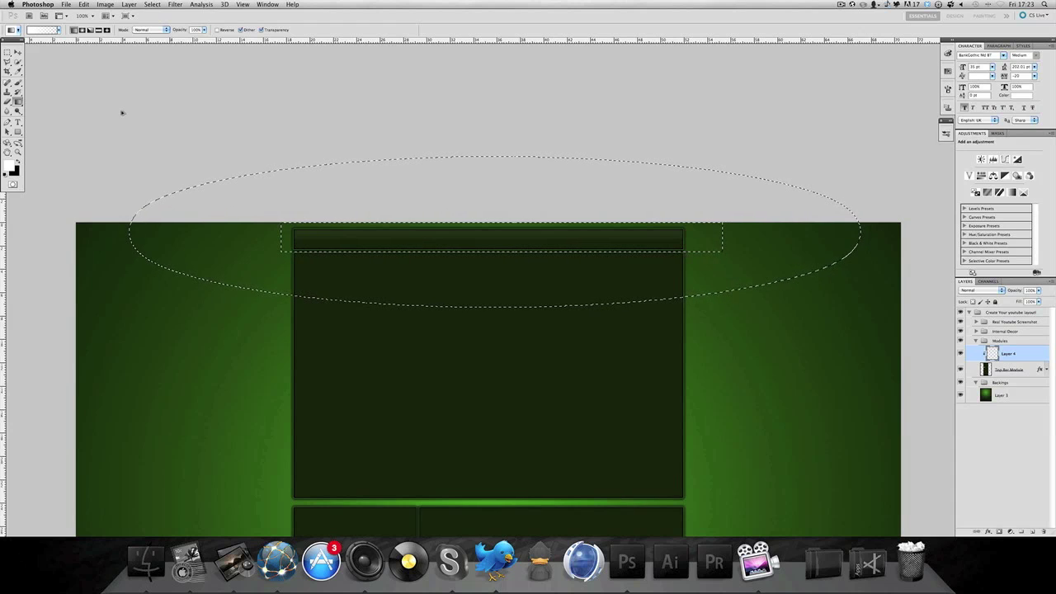
{"action": "key", "text": "super+alt+d"}
{"action": "key", "text": "super+alt+d"}
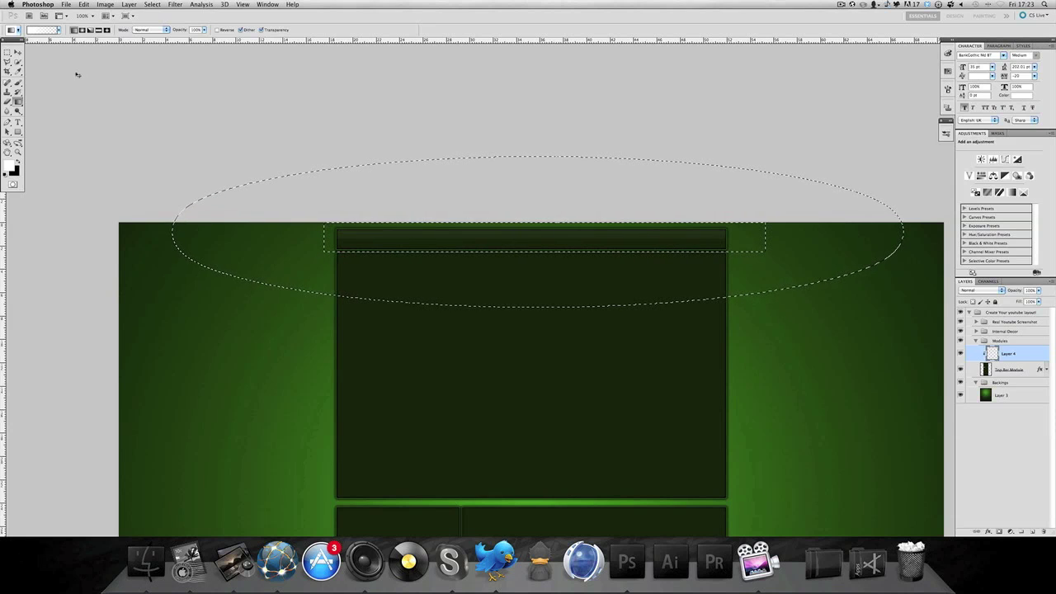
{"action": "key", "text": "super+d"}
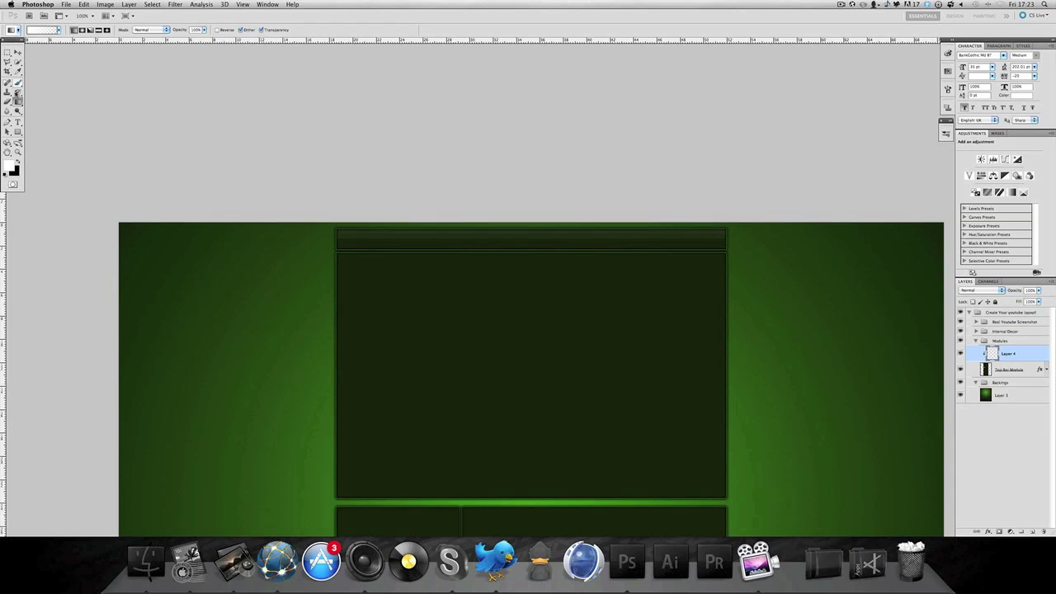
Step: Select a wide ellipse with 0 px feather over the main module's upper part and subtract the top bar area
{"action": "left_click", "coordinate": [8, 53]}
{"action": "left_click_drag", "start_coordinate": [7, 54], "coordinate": [60, 32]}
{"action": "type", "text": "0"}
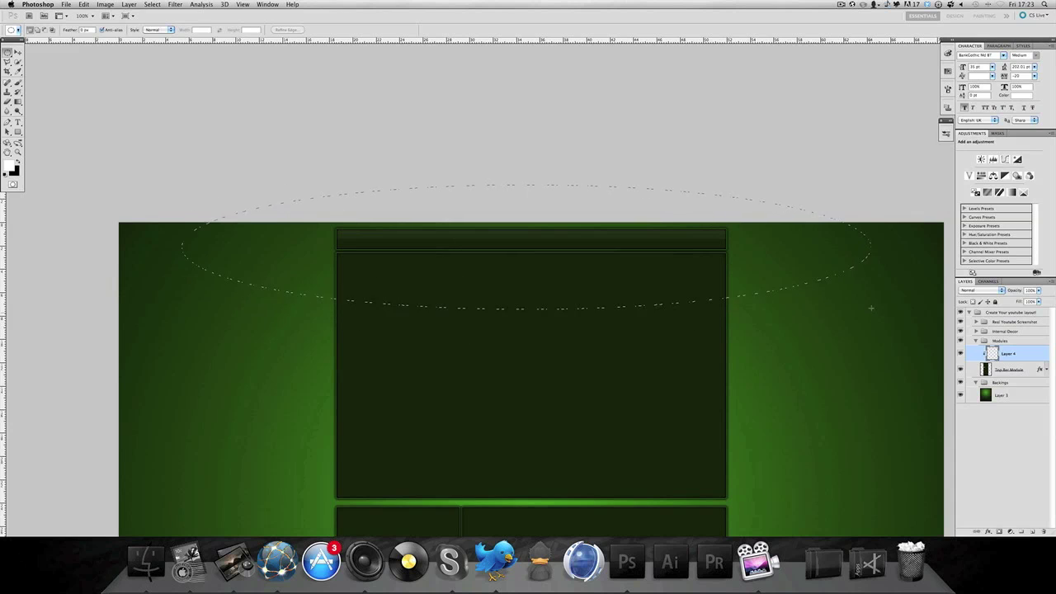
{"action": "left_click_drag", "start_coordinate": [871, 308], "coordinate": [883, 305]}
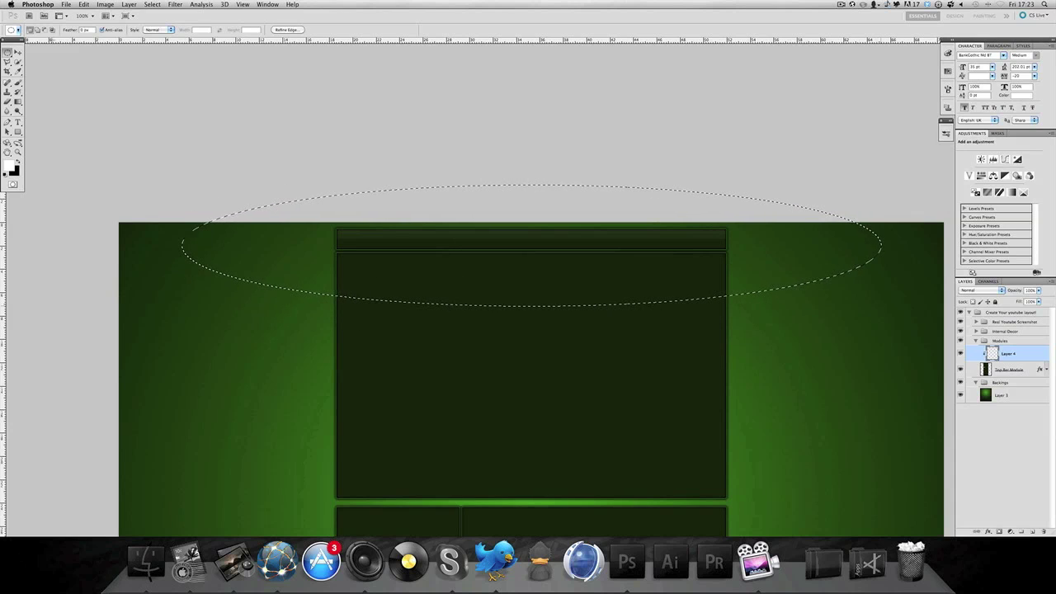
{"action": "left_click", "coordinate": [63, 55]}
{"action": "left_click_drag", "start_coordinate": [755, 250], "coordinate": [755, 250]}
Step: Fill the curved selection on the main module with a white gradient fading downwards, and deselect
{"action": "left_click", "coordinate": [18, 101]}
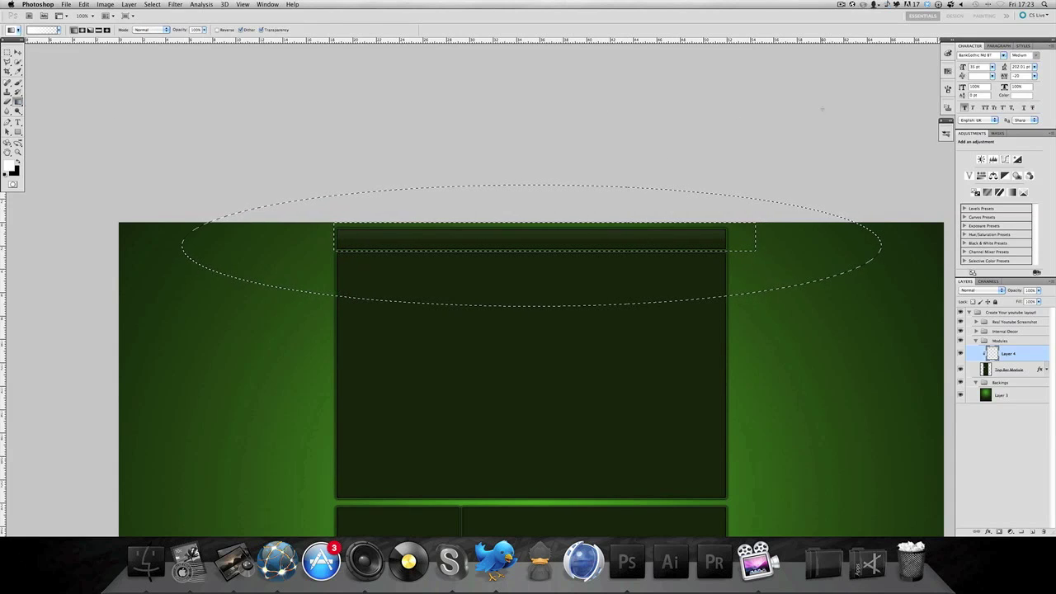
{"action": "left_click_drag", "start_coordinate": [757, 87], "coordinate": [745, 330]}
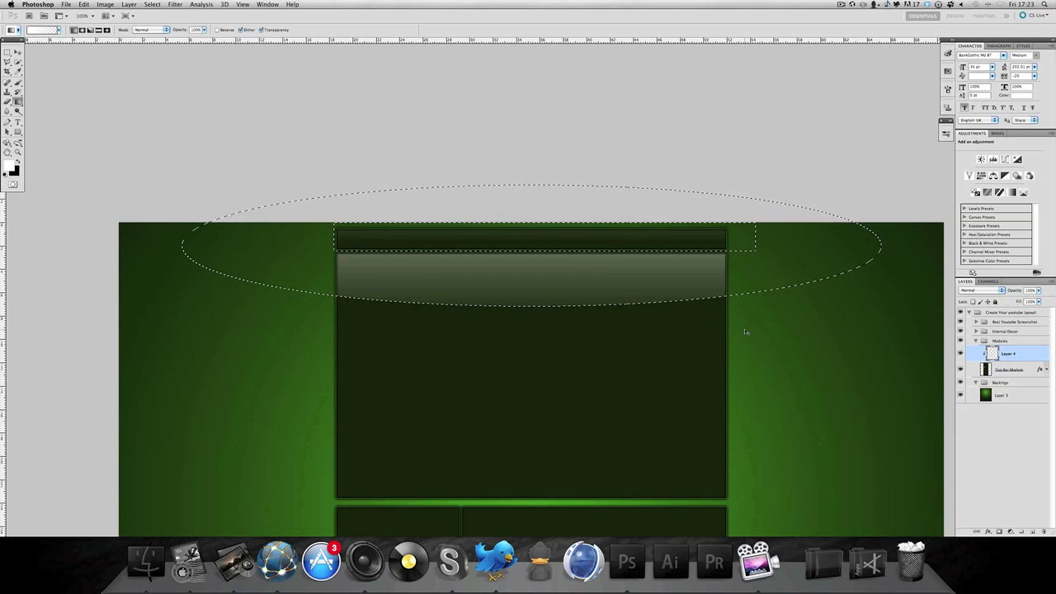
{"action": "key", "text": "ctrl+d"}
Step: Reduce the opacity of the main module's gloss layer to a subtle highlight and merge it down into Top Bar Module
{"action": "left_click", "coordinate": [18, 52]}
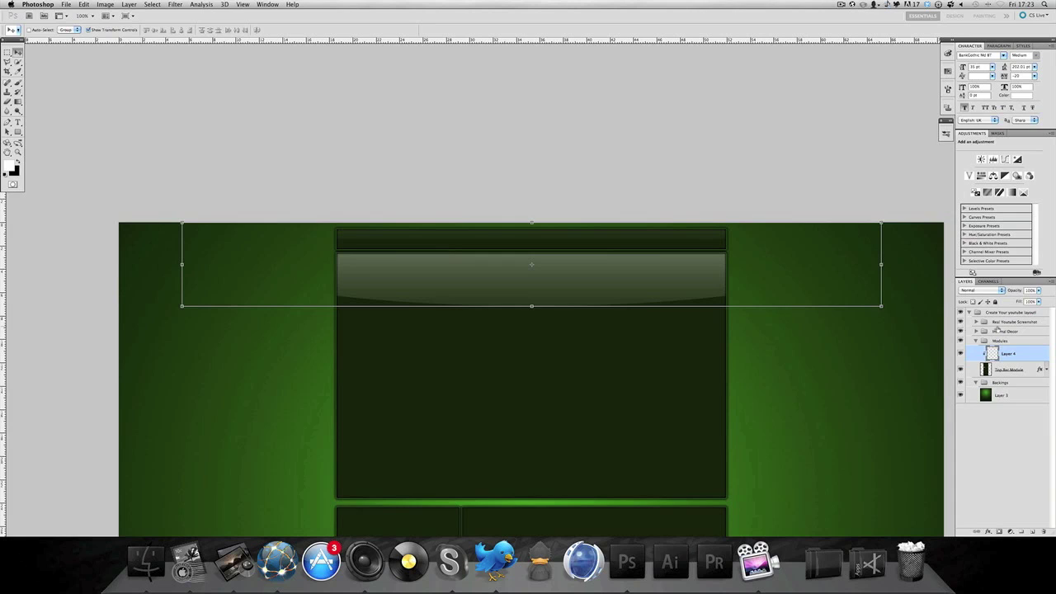
{"action": "left_click_drag", "start_coordinate": [1013, 293], "coordinate": [991, 291]}
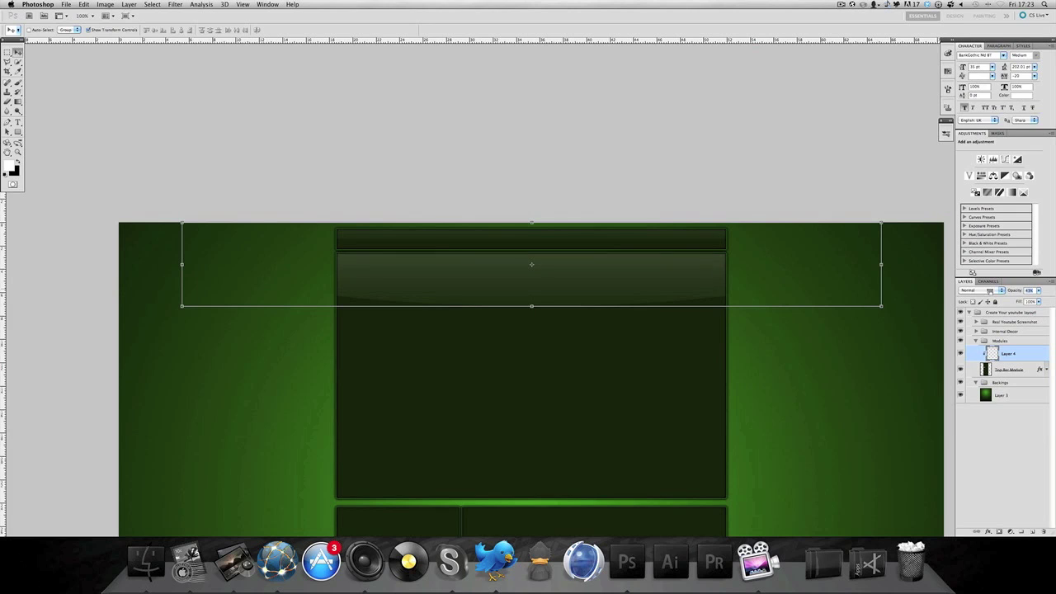
{"action": "left_click_drag", "start_coordinate": [988, 292], "coordinate": [984, 291]}
{"action": "right_click", "coordinate": [1032, 356]}
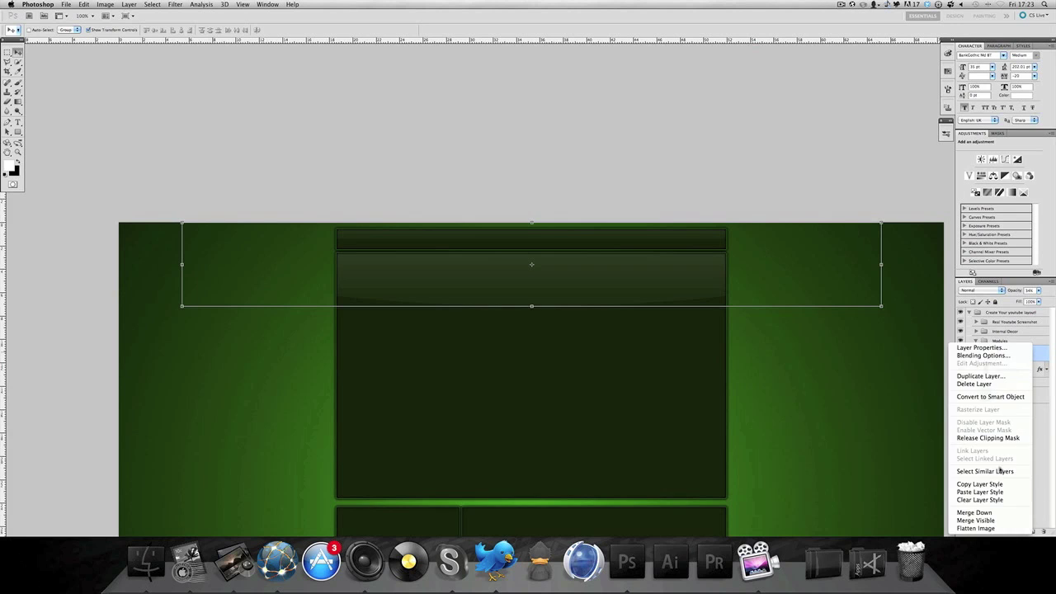
{"action": "left_click", "coordinate": [990, 513]}
{"action": "scroll", "coordinate": [843, 350], "scroll_direction": "down", "scroll_amount": 3}
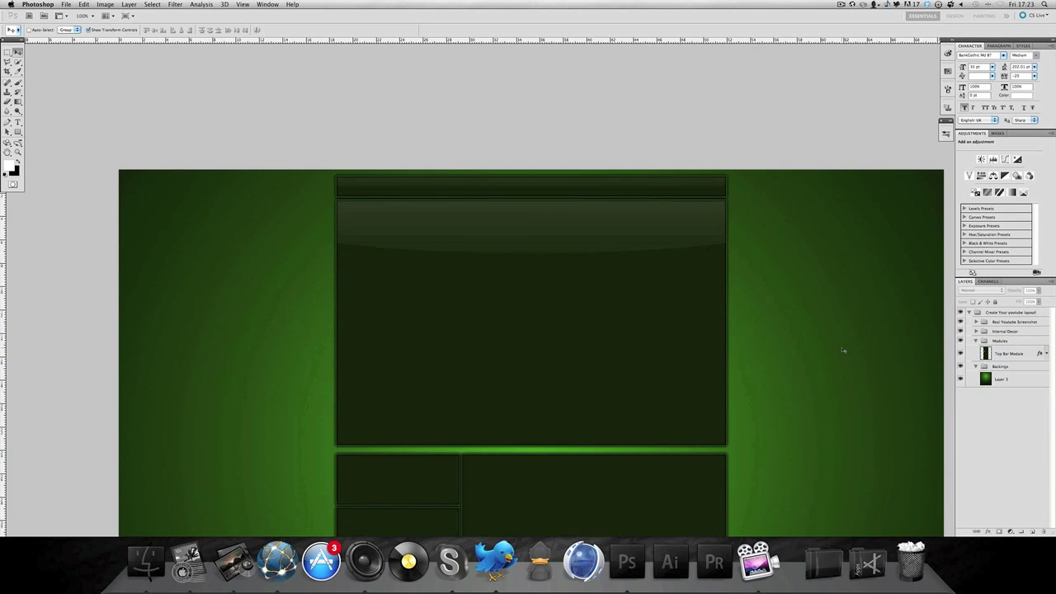
Step: On a new layer above Top Bar Module, select a wide ellipse across the tops of the lower modules, excluding the main module area
{"action": "left_click", "coordinate": [7, 52]}
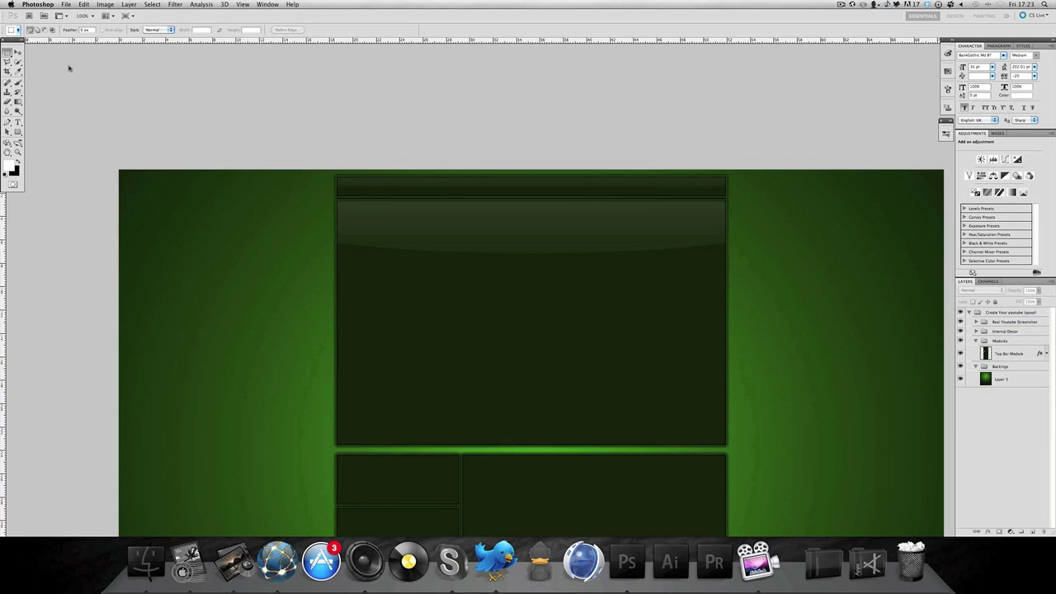
{"action": "right_click", "coordinate": [7, 52]}
{"action": "left_click", "coordinate": [57, 59]}
{"action": "scroll", "coordinate": [269, 423], "scroll_direction": "down", "scroll_amount": 4}
{"action": "left_click", "coordinate": [1013, 355]}
{"action": "left_click", "coordinate": [1031, 531]}
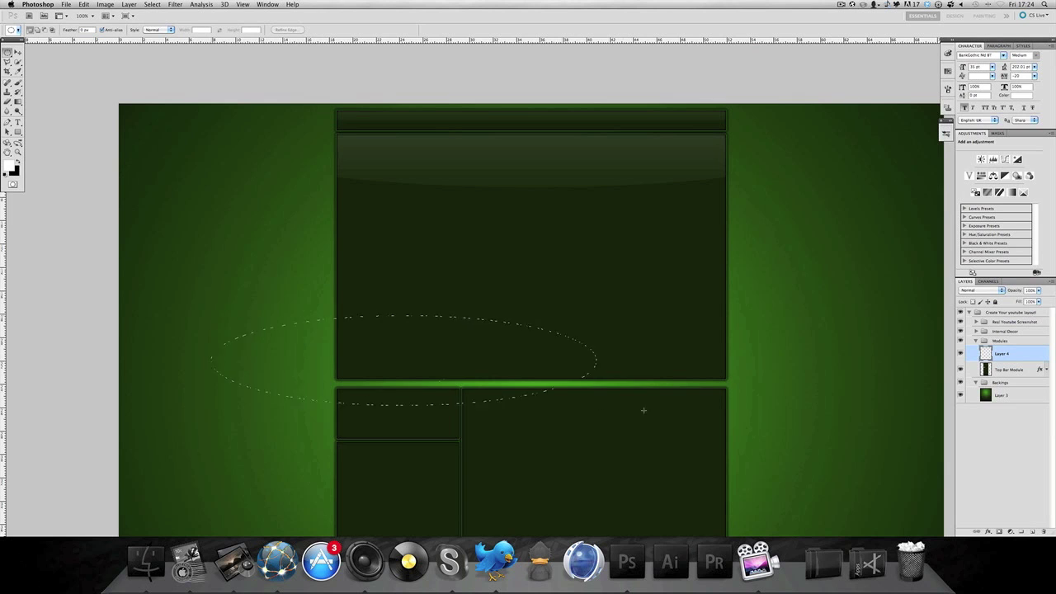
{"action": "left_click_drag", "start_coordinate": [840, 425], "coordinate": [838, 421]}
{"action": "left_click_drag", "start_coordinate": [6, 54], "coordinate": [41, 55]}
{"action": "left_click_drag", "start_coordinate": [755, 282], "coordinate": [315, 384]}
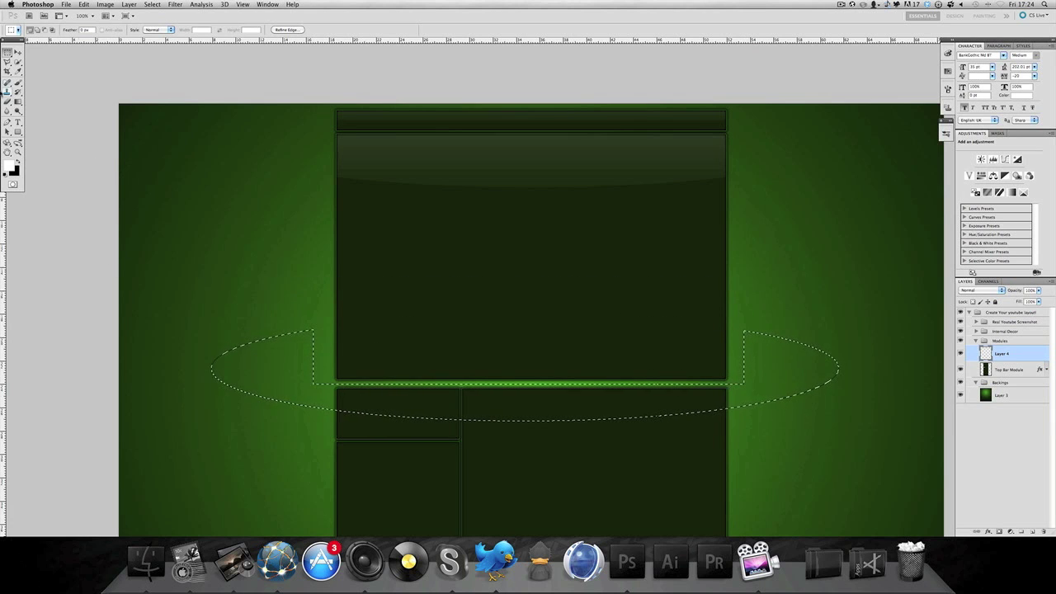
Step: Fill the curved selection over the lower modules with a white gradient fading downwards, and deselect
{"action": "left_click", "coordinate": [17, 102]}
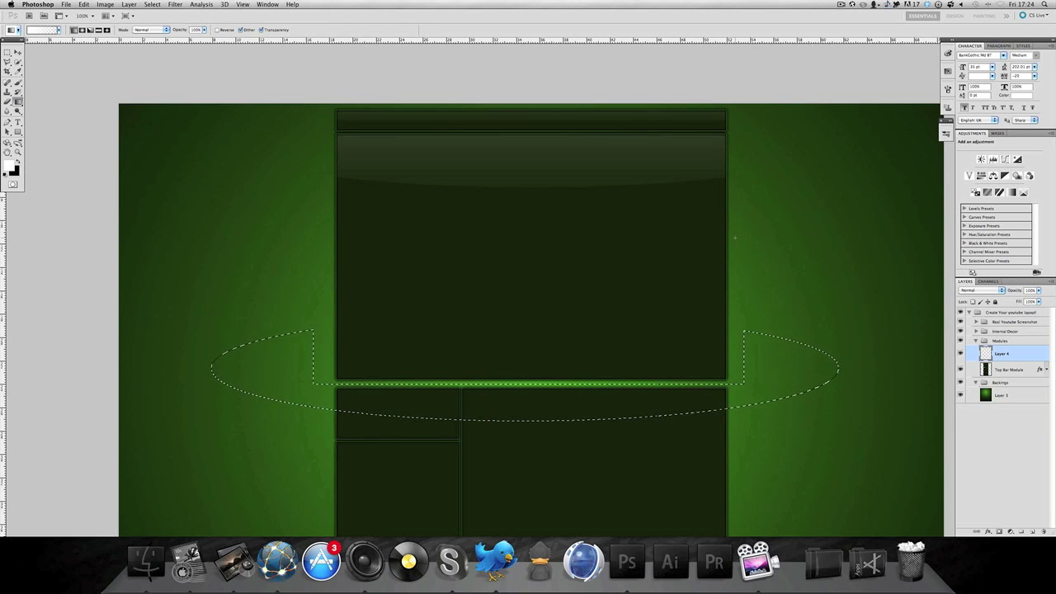
{"action": "left_click_drag", "start_coordinate": [734, 236], "coordinate": [734, 381]}
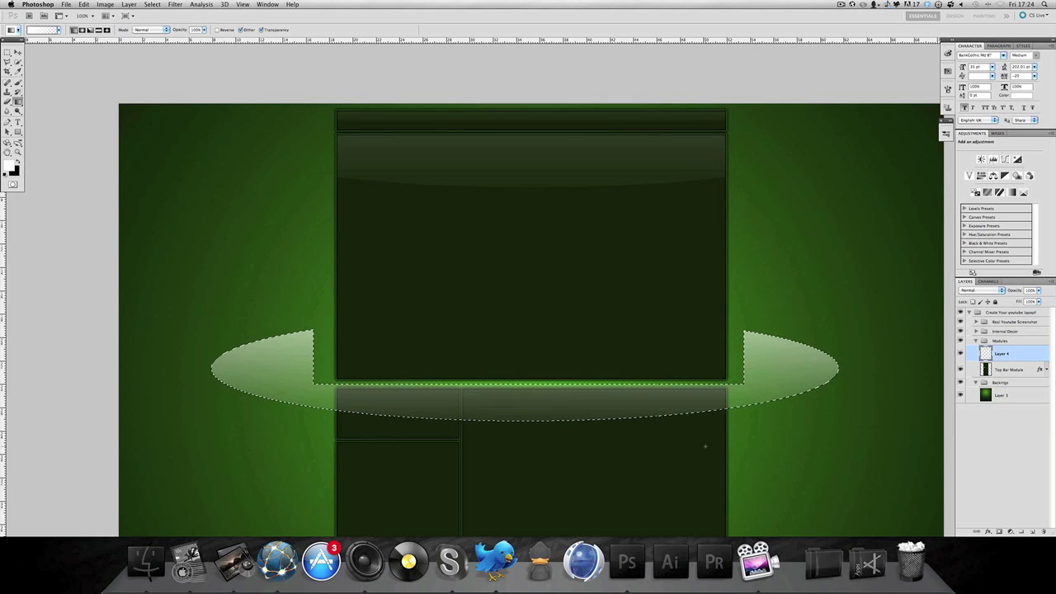
{"action": "key", "text": "super+d"}
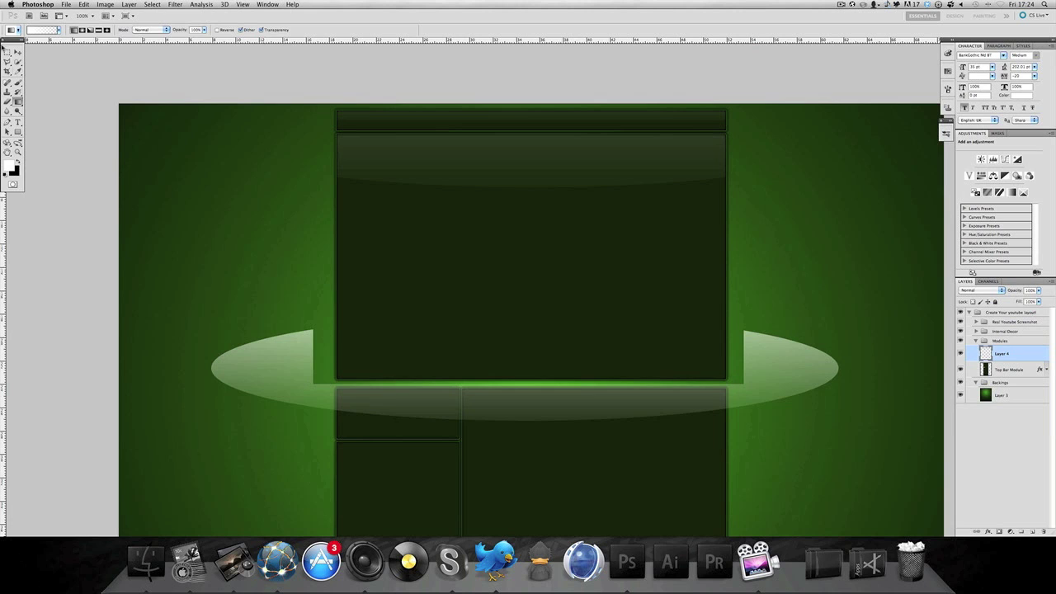
Step: Clip the lower gloss layer to Top Bar Module, reduce its opacity to a subtle highlight, and merge it down
{"action": "left_click", "coordinate": [17, 52]}
{"action": "left_click", "coordinate": [1007, 362], "text": "alt"}
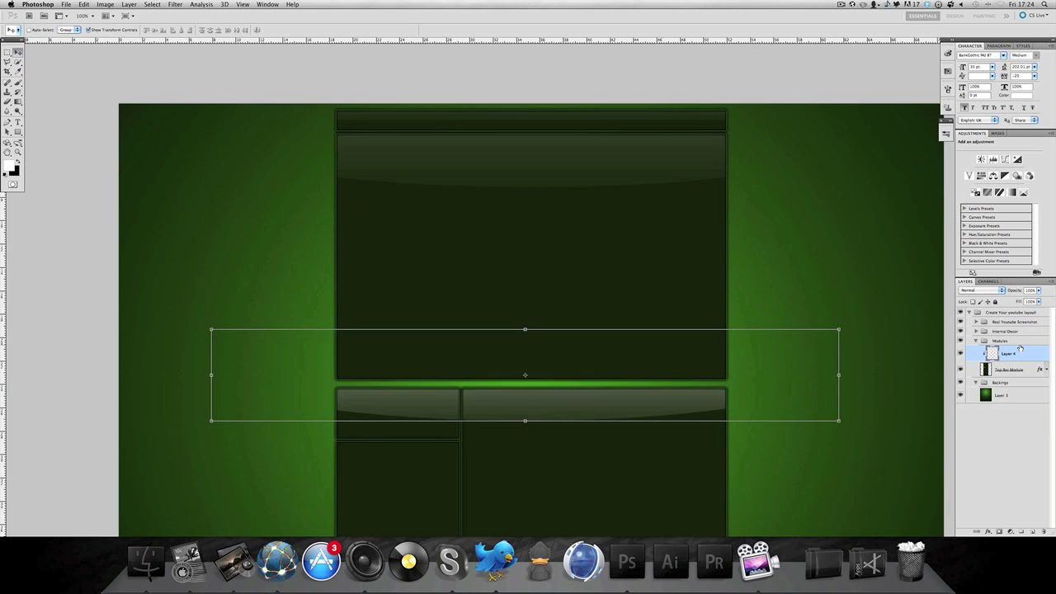
{"action": "left_click_drag", "start_coordinate": [1016, 291], "coordinate": [992, 295]}
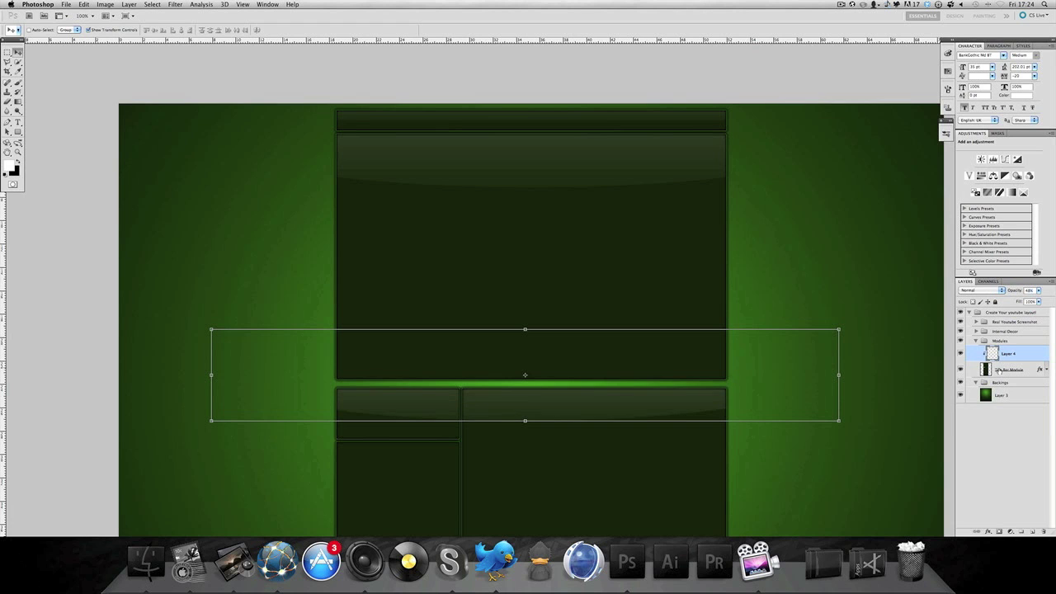
{"action": "right_click", "coordinate": [1009, 357]}
{"action": "left_click", "coordinate": [974, 513]}
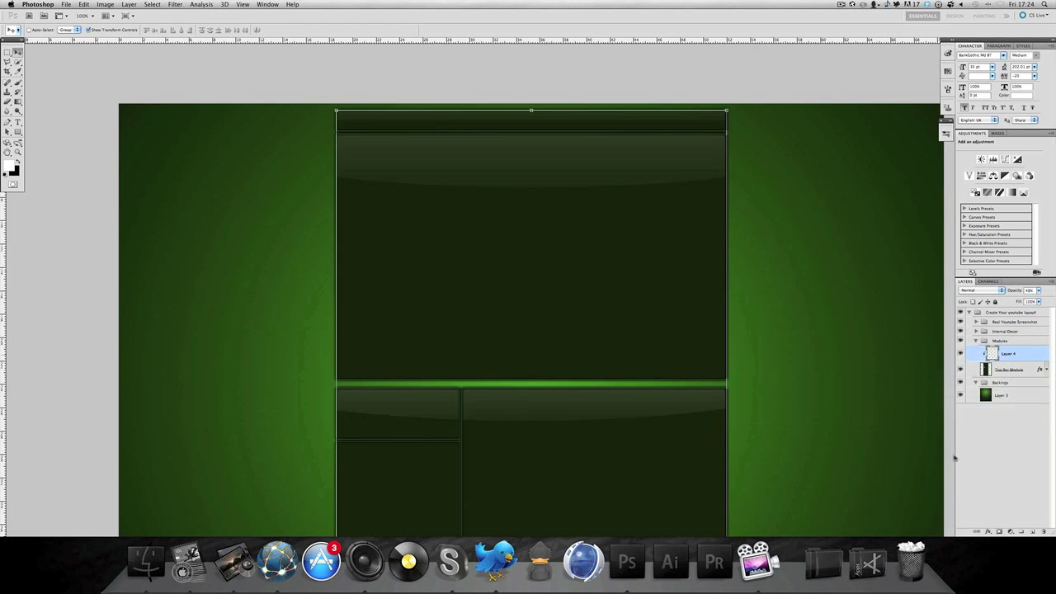
{"action": "scroll", "coordinate": [853, 379], "scroll_direction": "down", "scroll_amount": 4}
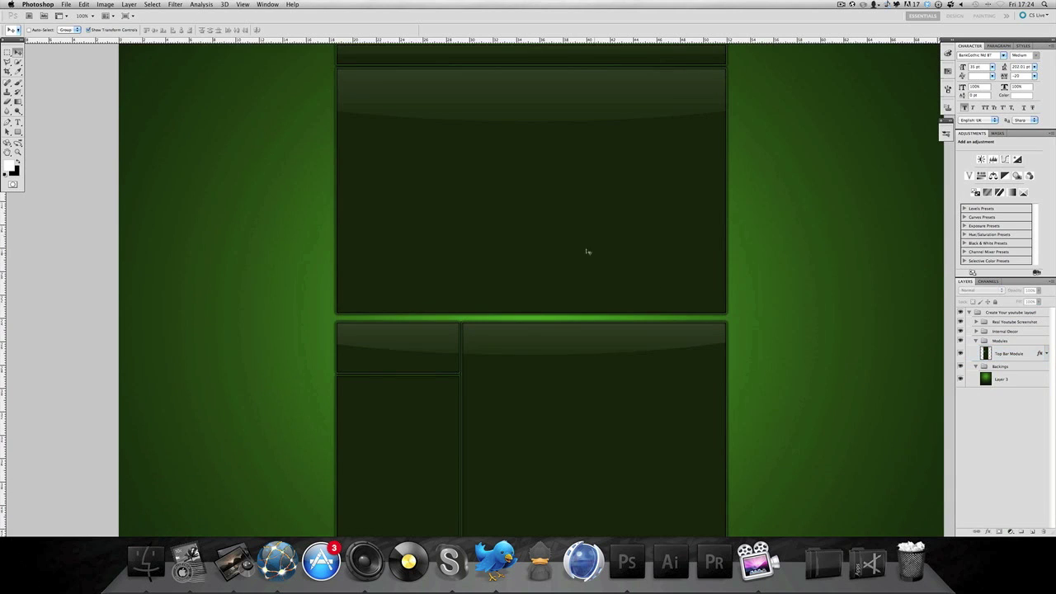
{"action": "scroll", "coordinate": [570, 235], "scroll_direction": "up", "scroll_amount": 2}
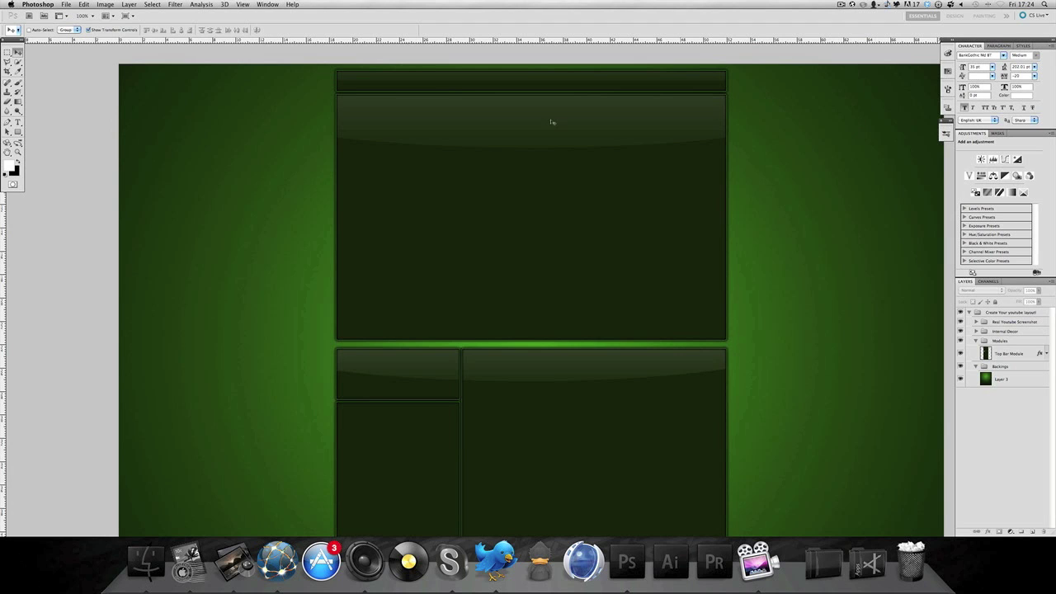
Step: Save the layout to the Desktop as a layered Photoshop file named Tutorial Template
{"action": "left_click", "coordinate": [66, 4]}
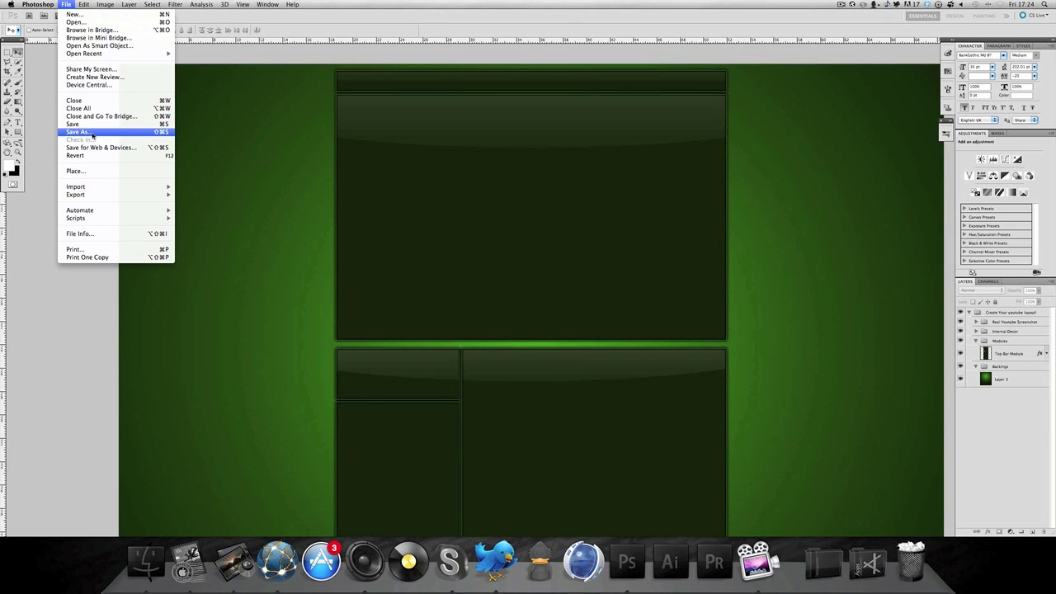
{"action": "left_click", "coordinate": [78, 132]}
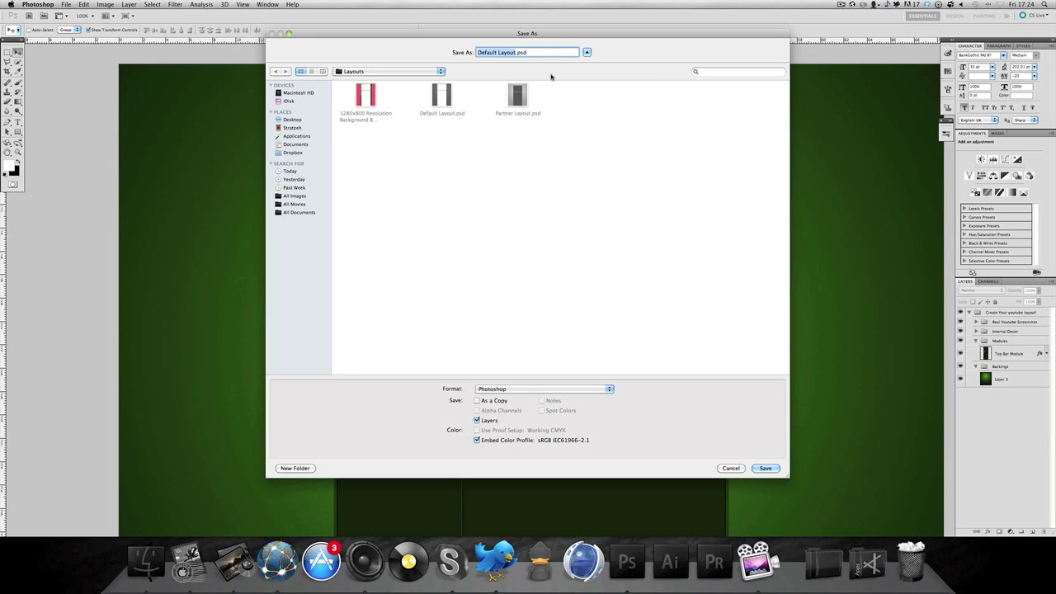
{"action": "left_click", "coordinate": [305, 122]}
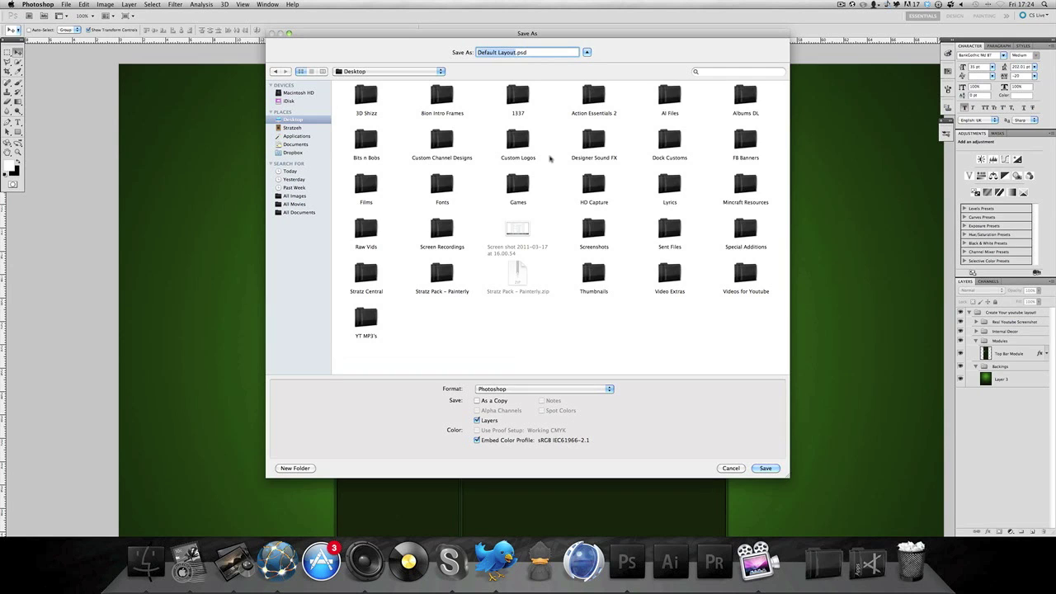
{"action": "type", "text": "Tutorial Template"}
{"action": "key", "text": "Return"}
{"action": "left_click", "coordinate": [614, 250]}
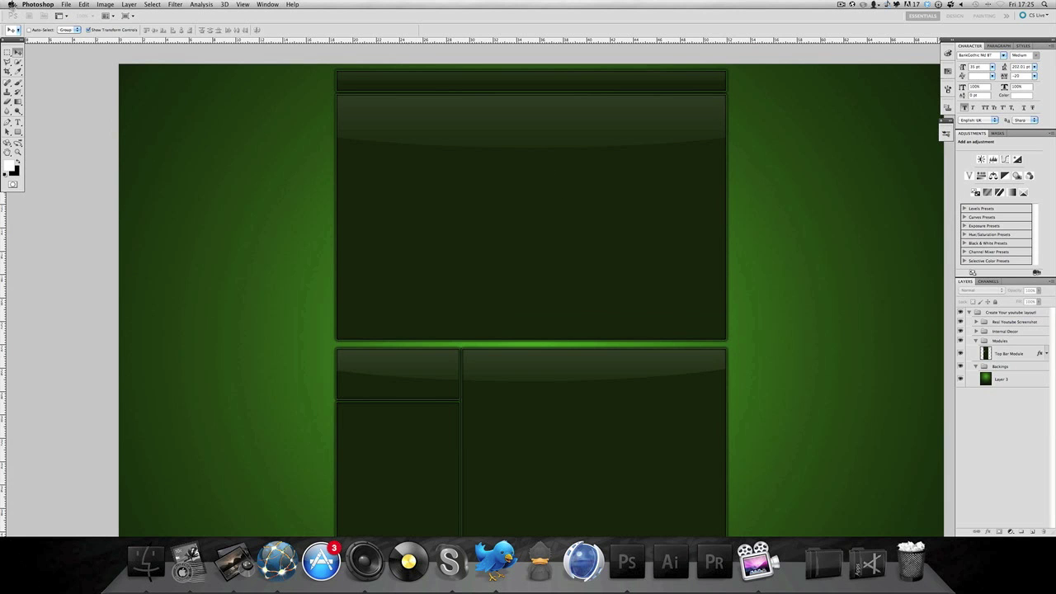
Step: Hide Photoshop and switch to the Finder desktop
{"action": "left_click", "coordinate": [29, 5]}
{"action": "left_click", "coordinate": [54, 56]}
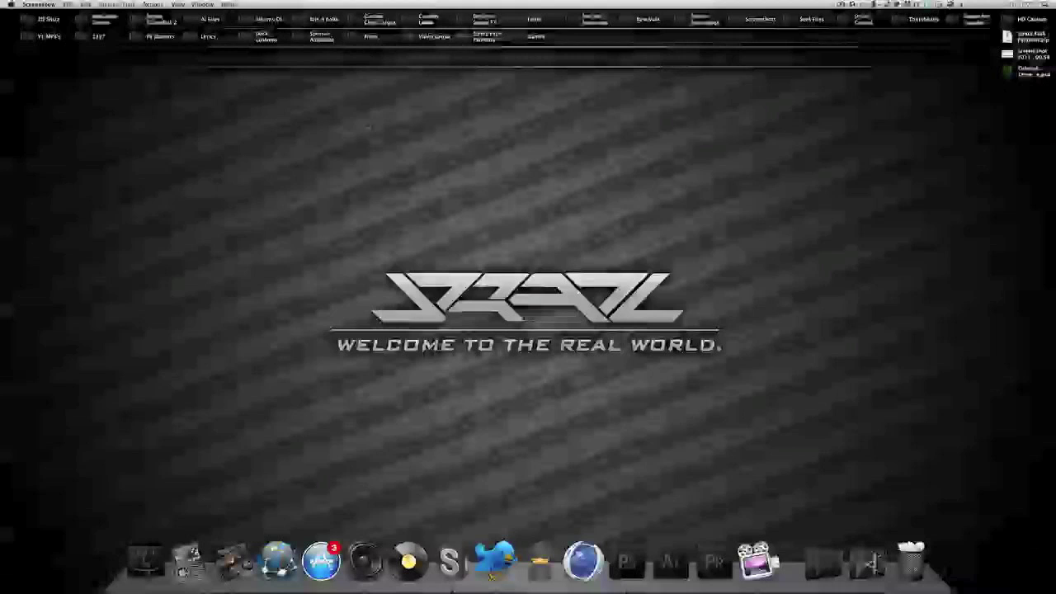
{"action": "left_click", "coordinate": [634, 299]}
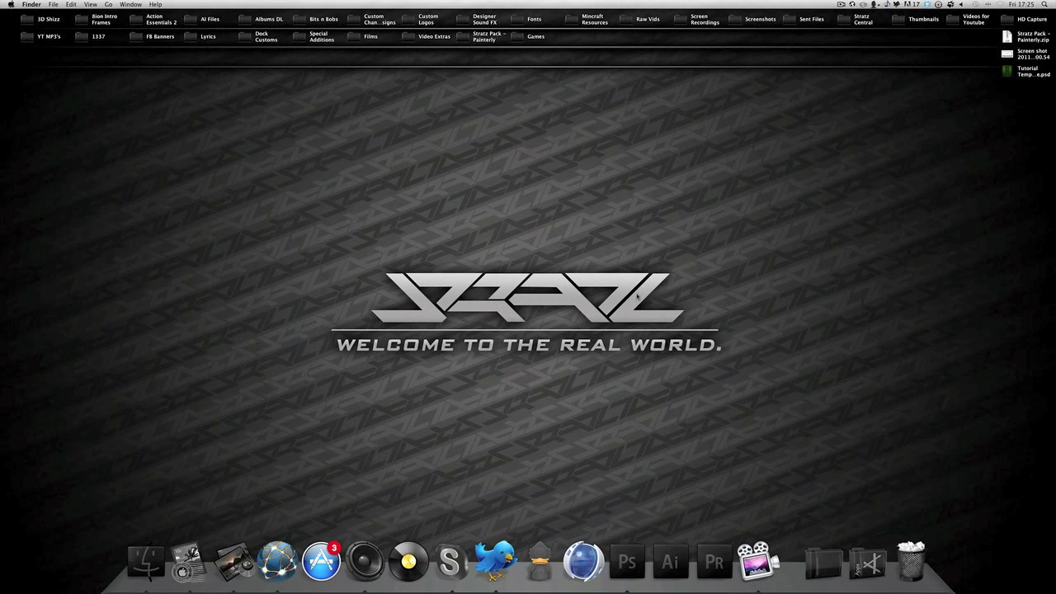